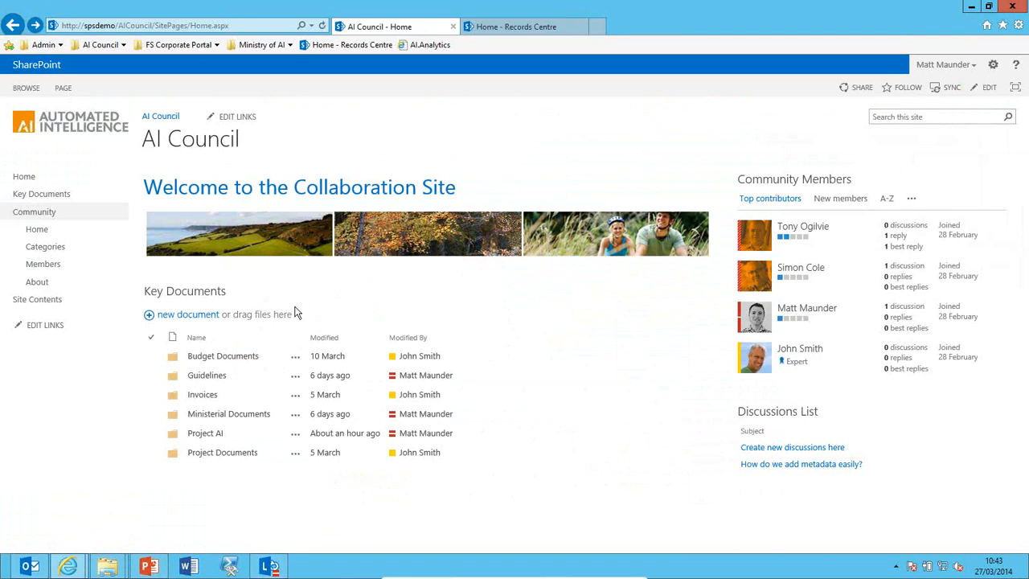
Select the Project Documents, Project AI and Ministerial Documents folder rows in Key Documents.
click(337, 452)
click(322, 432)
click(406, 411)
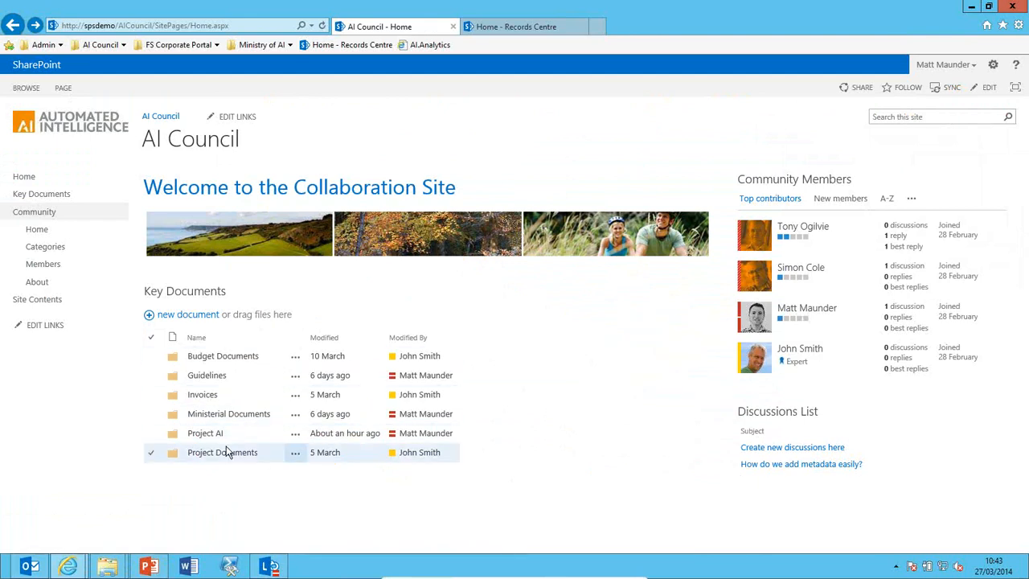
From the ACME project brief email, file the ACME project brief.docx attachment into the Project AI folder.
click(26, 569)
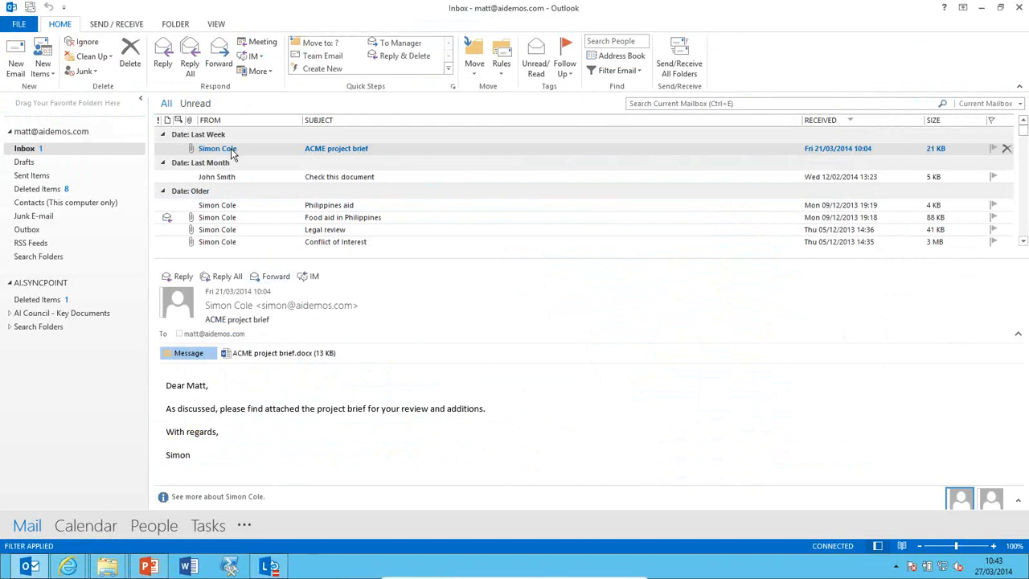
click(229, 152)
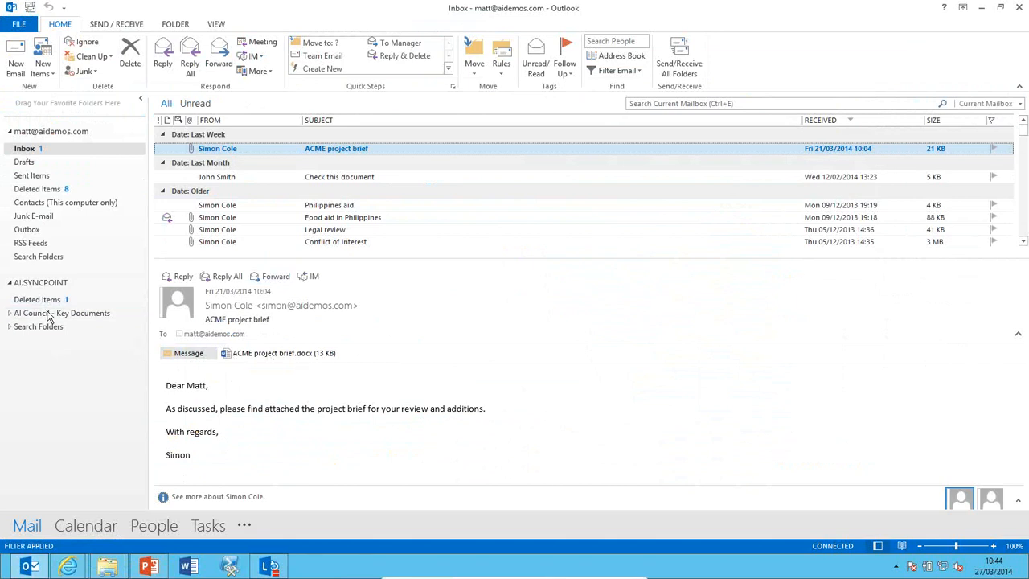
click(10, 314)
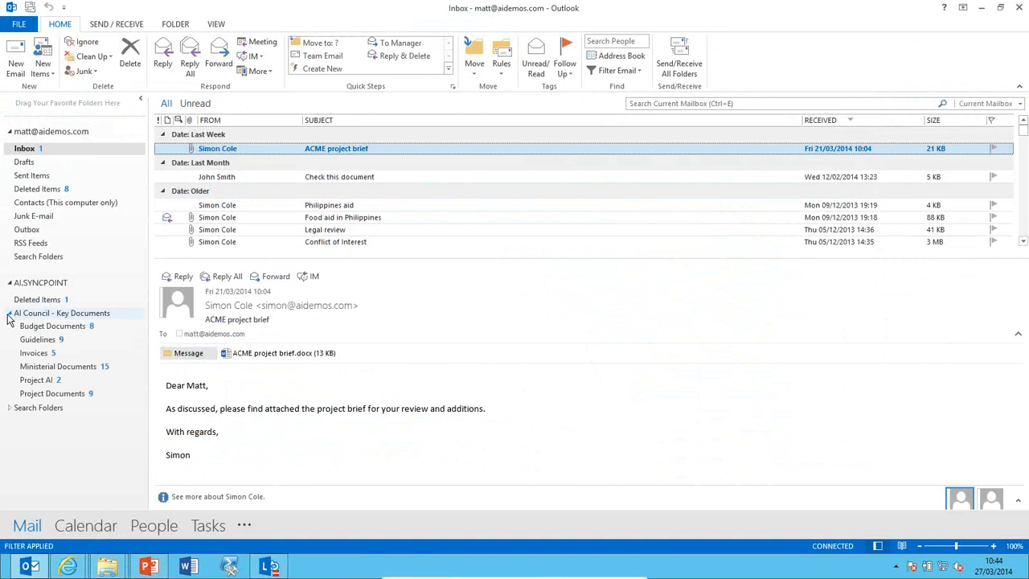
drag(311, 354, 54, 387)
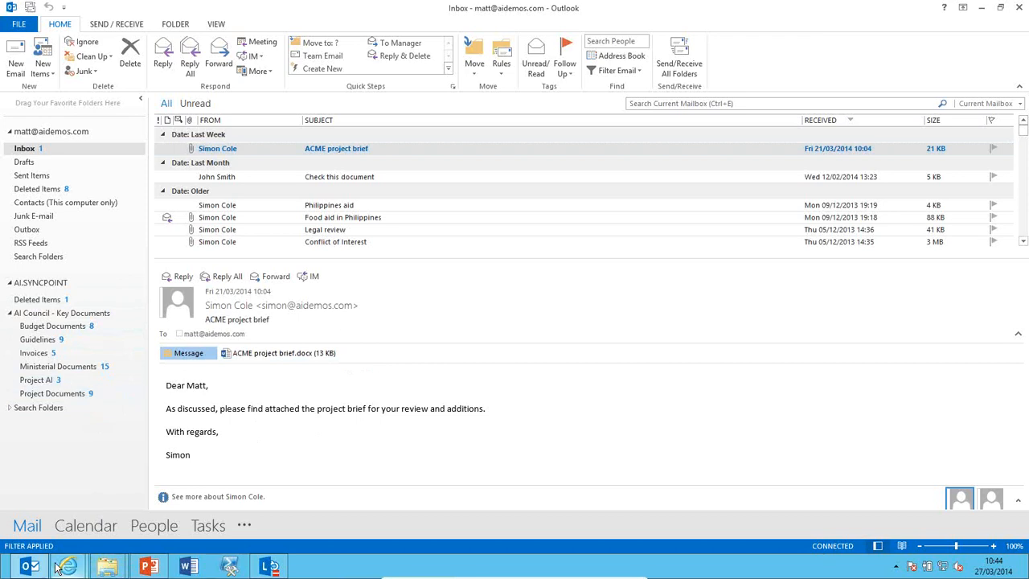
Check the Project AI folder through Key Documents for the brief, then go back to the Home page.
mouse_move(68, 566)
click(112, 507)
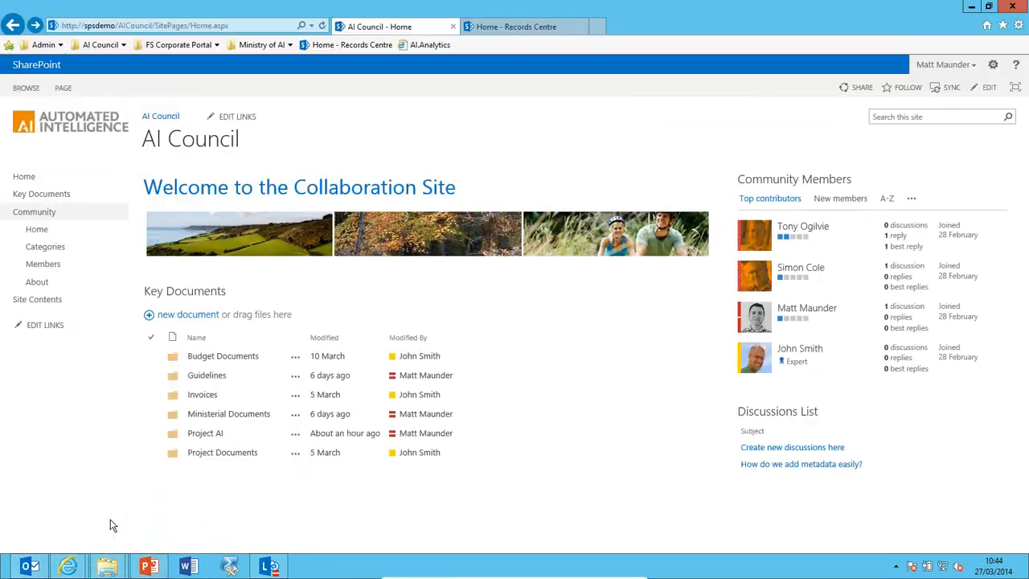
click(207, 438)
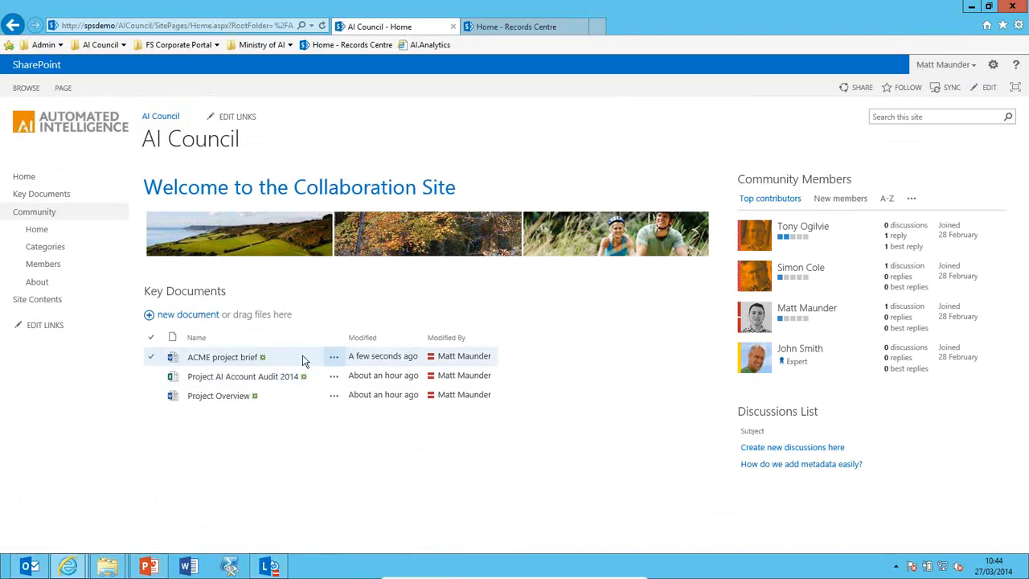
click(211, 293)
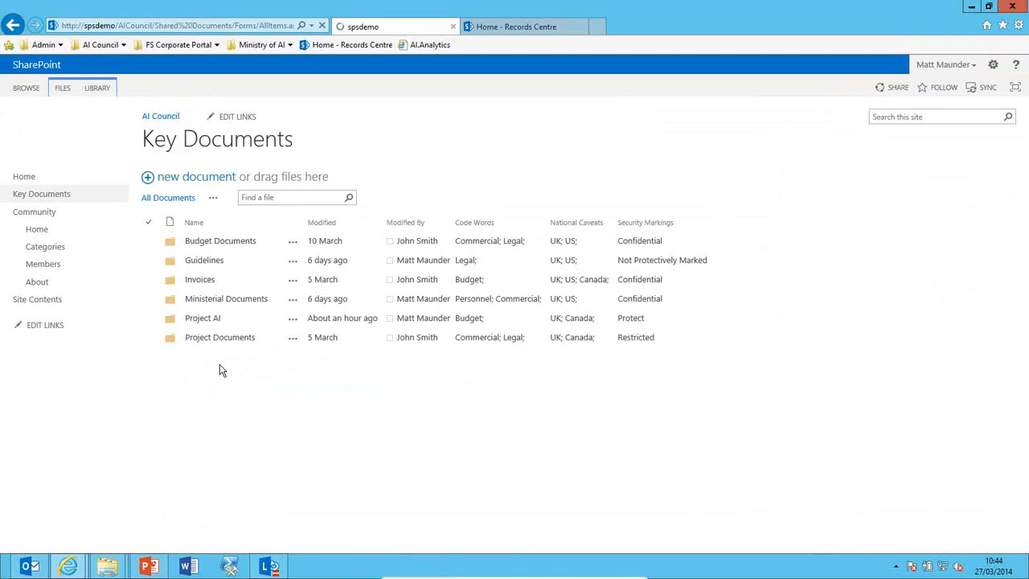
click(207, 322)
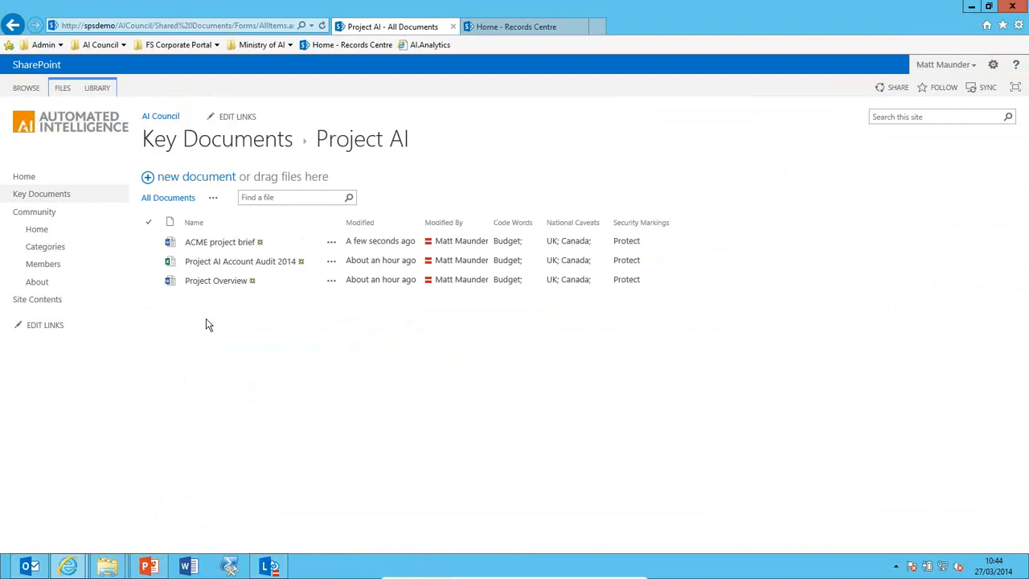
click(24, 177)
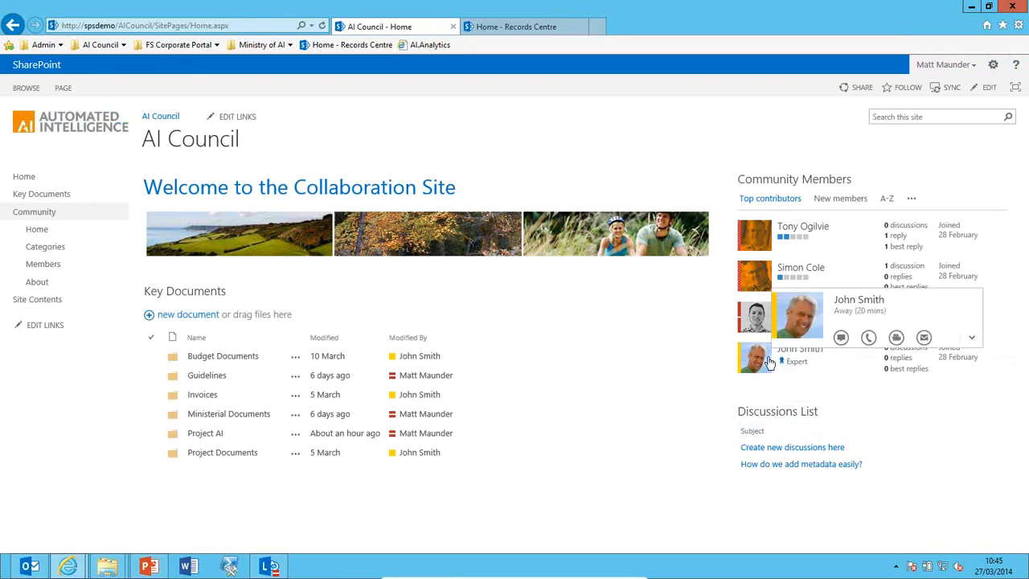
IM the expert member that the project document is now available, then minimize the chat.
click(749, 381)
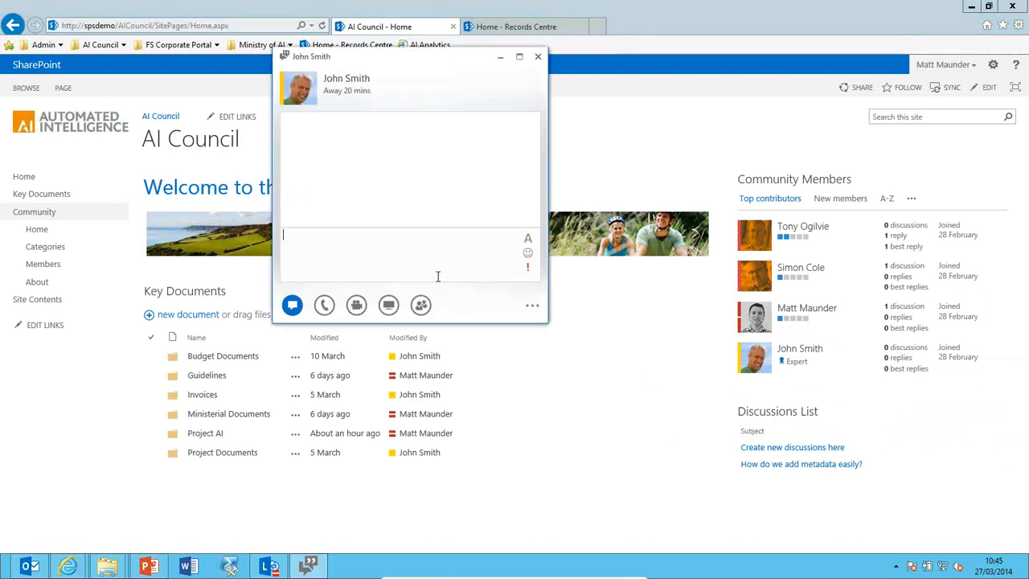
text(Hi John, the project )
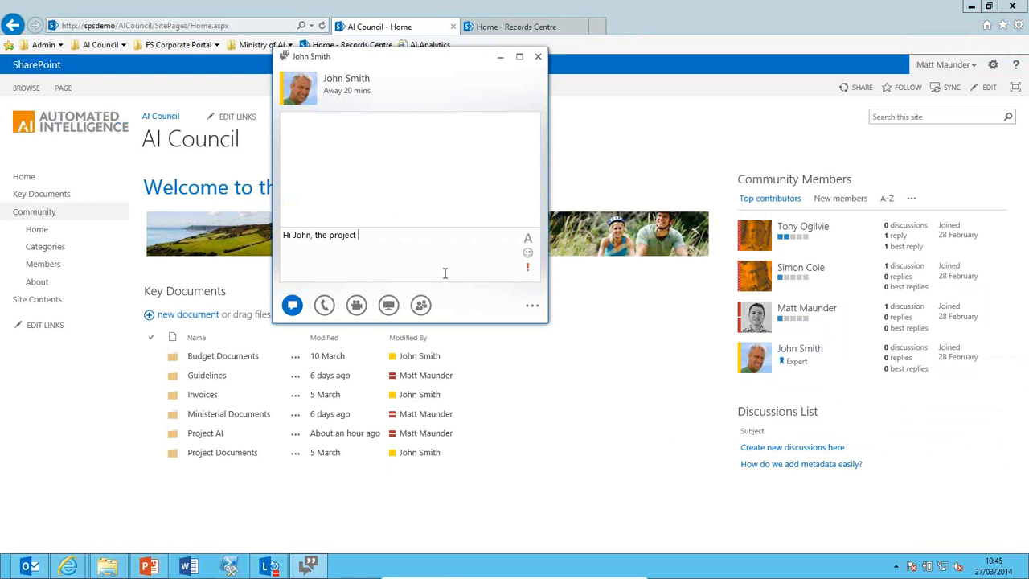
text(document is now available)
key(Return)
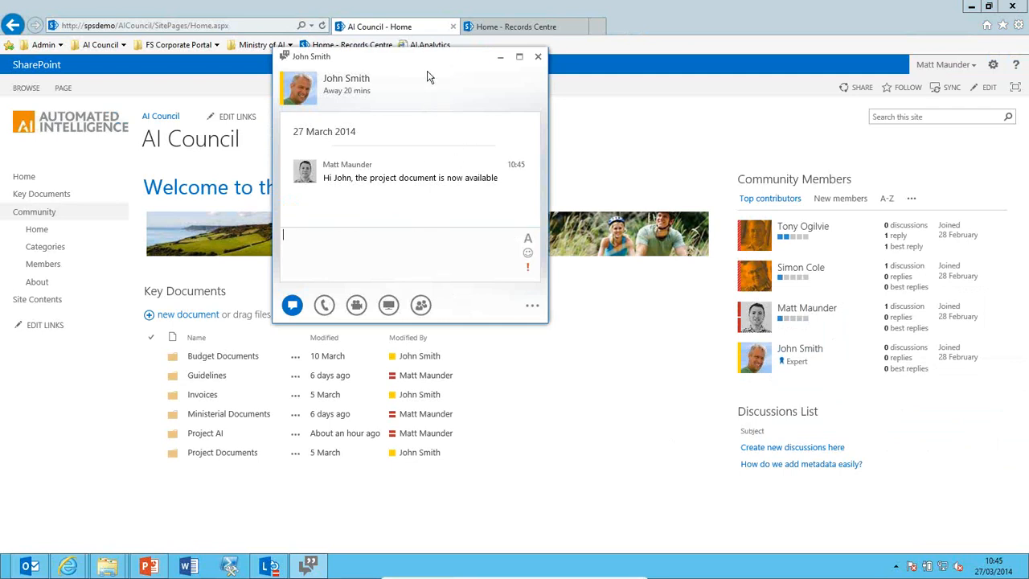
drag(430, 74, 668, 138)
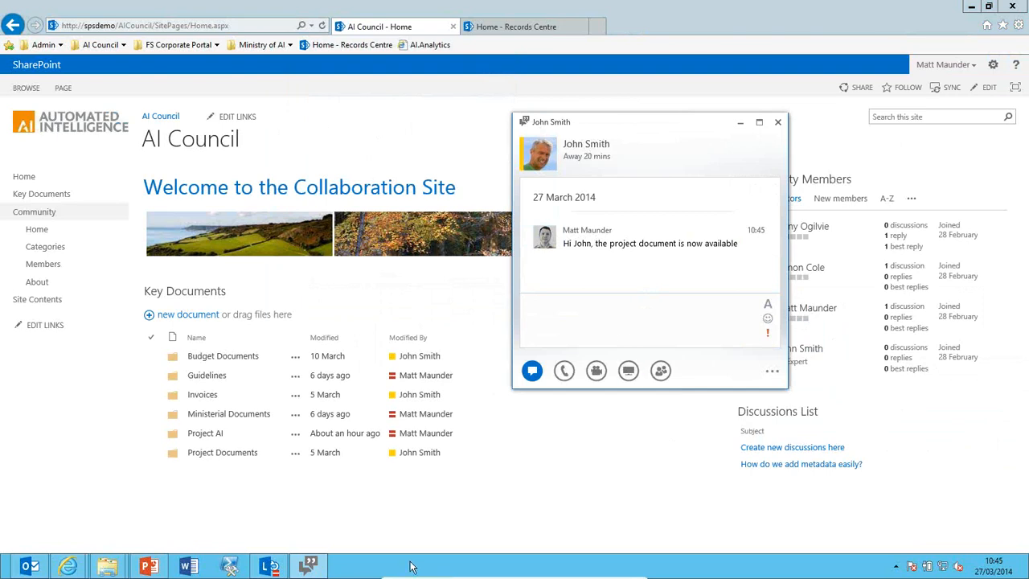
click(325, 573)
click(310, 568)
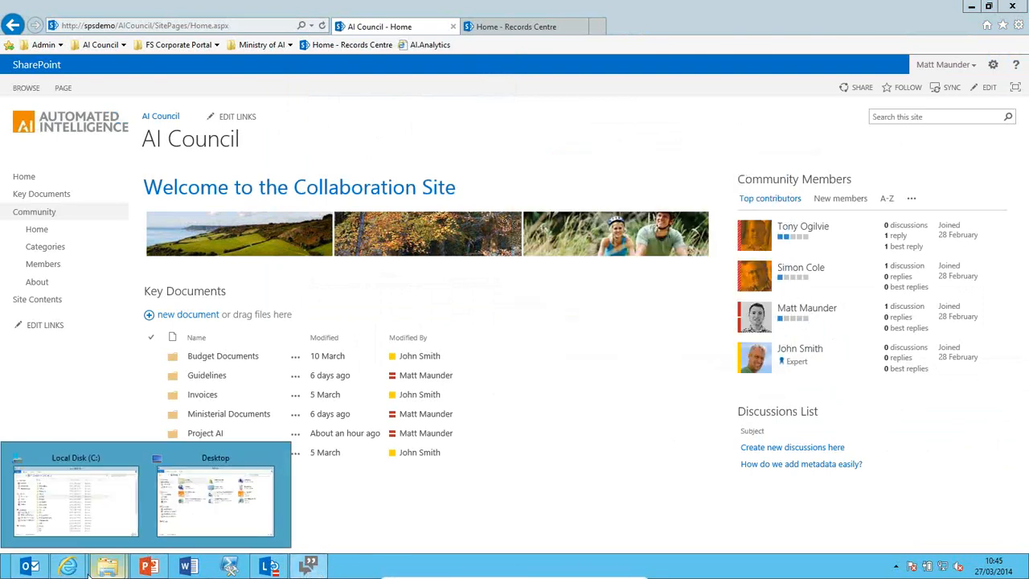
Start a Send as Link email for ACME project brief.docx from the Project AI folder.
click(29, 566)
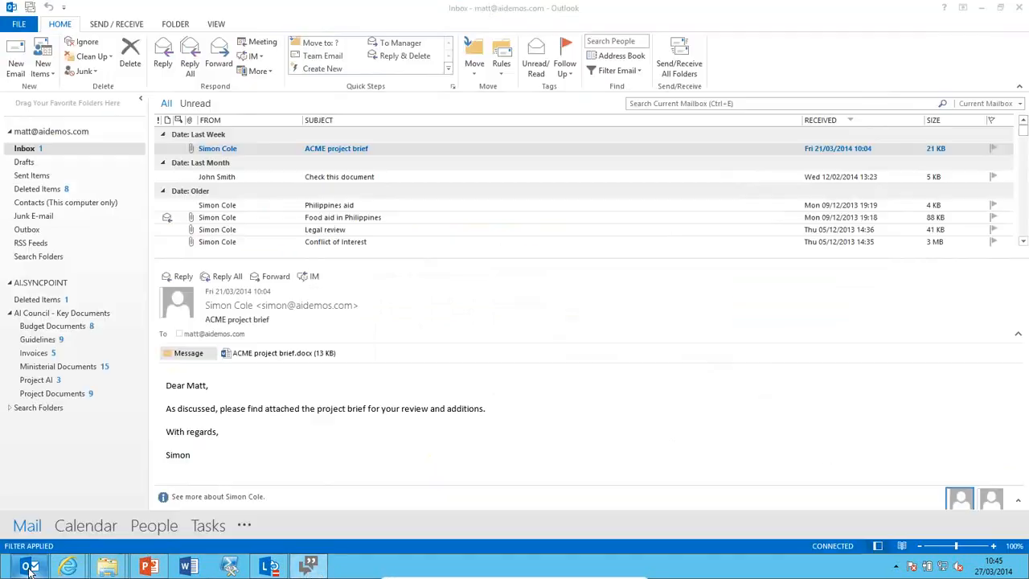
click(53, 385)
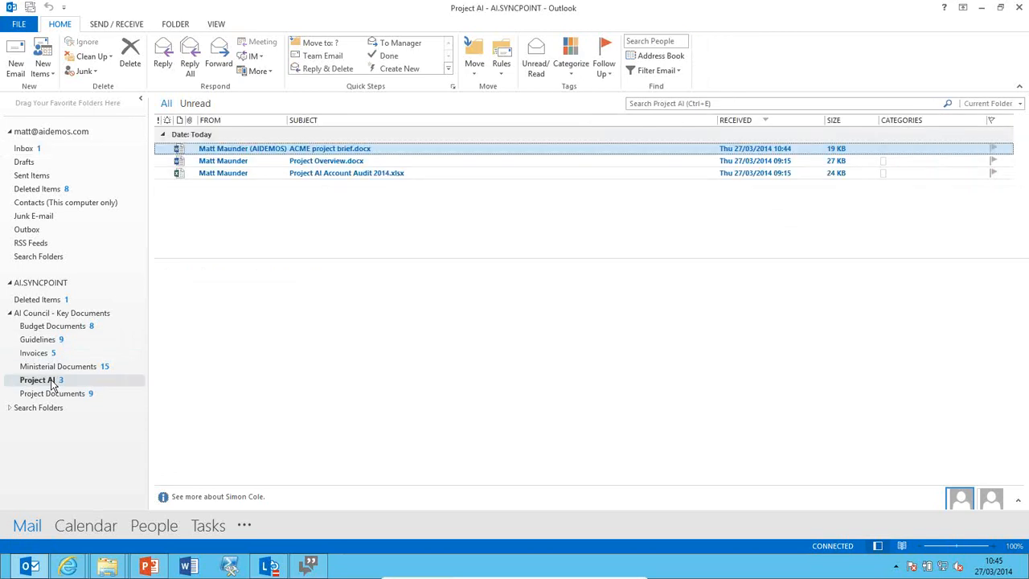
right_click(356, 152)
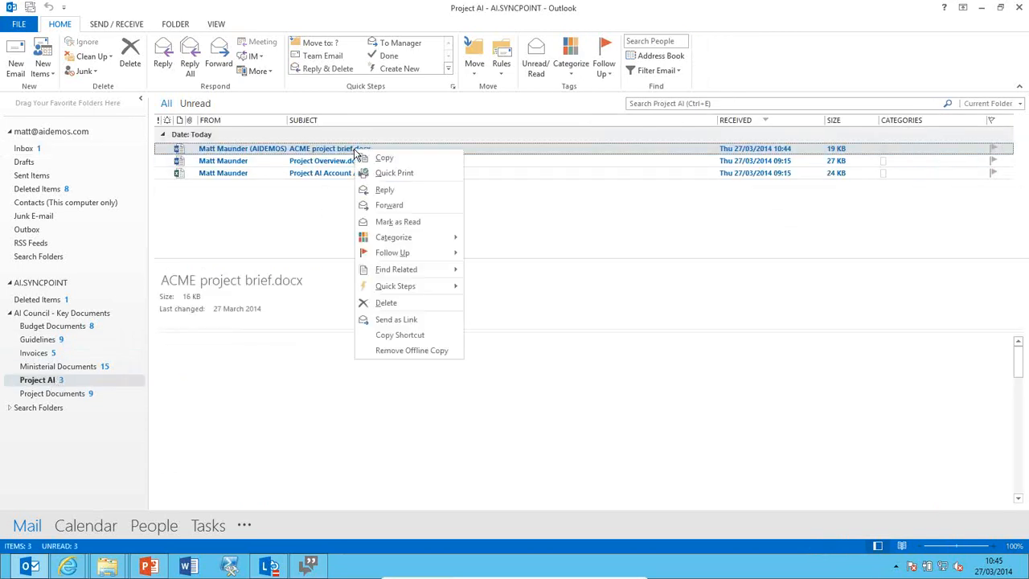
click(409, 316)
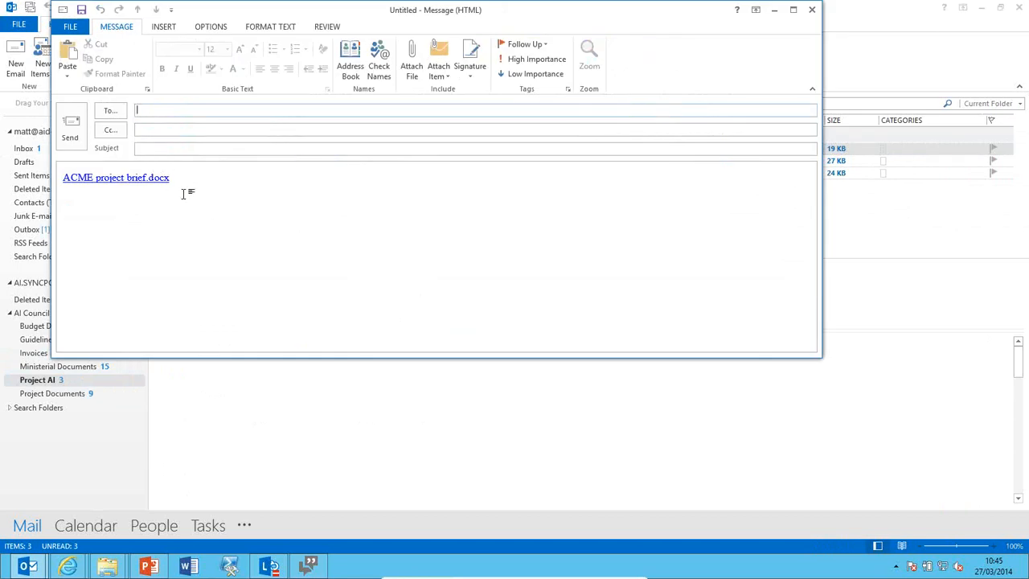
Address the link email to the colleague with subject 'Document as requested' and send it.
click(171, 115)
text(joh)
drag(324, 7, 367, 50)
key(Return)
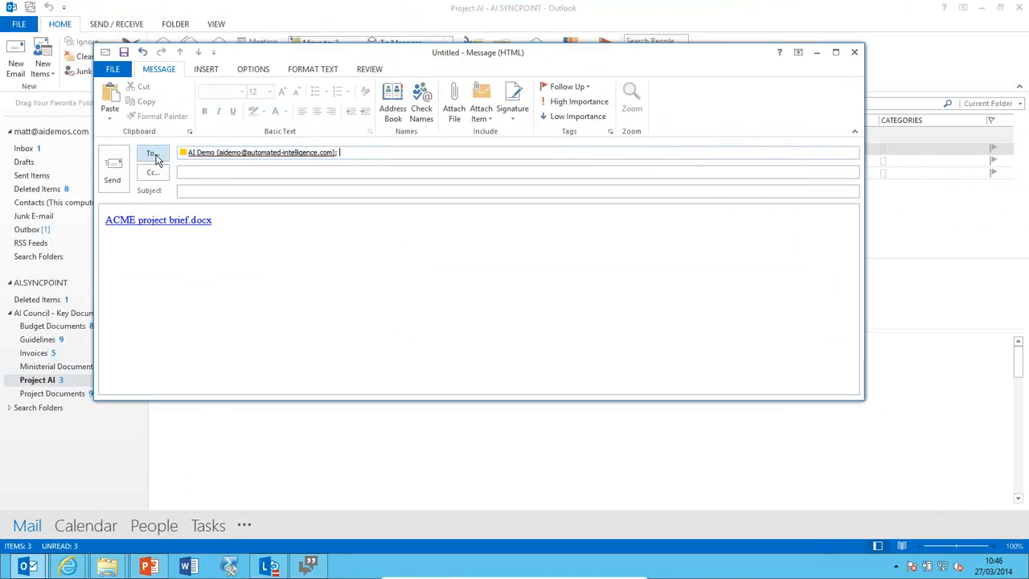
click(203, 191)
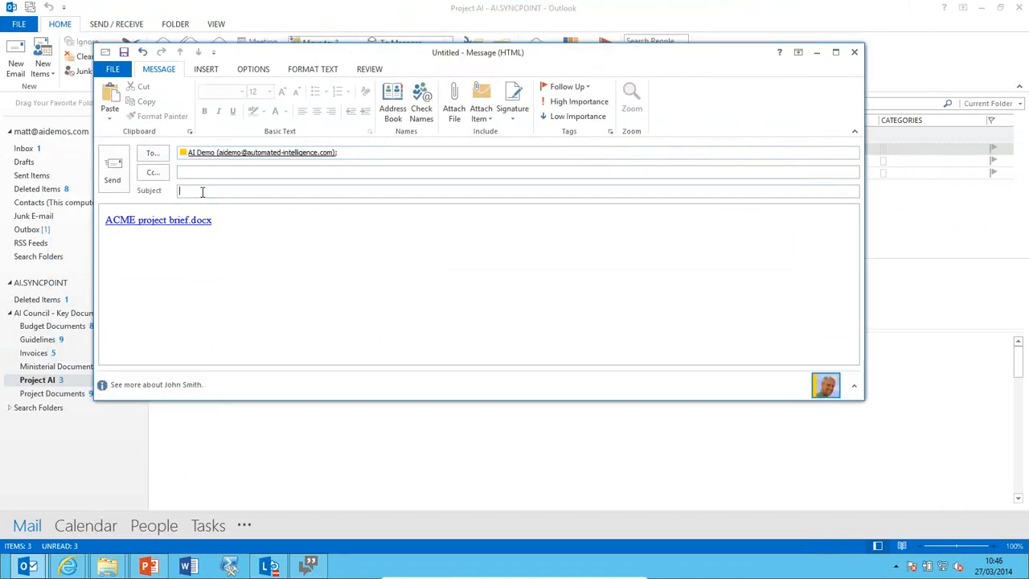
text(Document as requested)
key(alt+s)
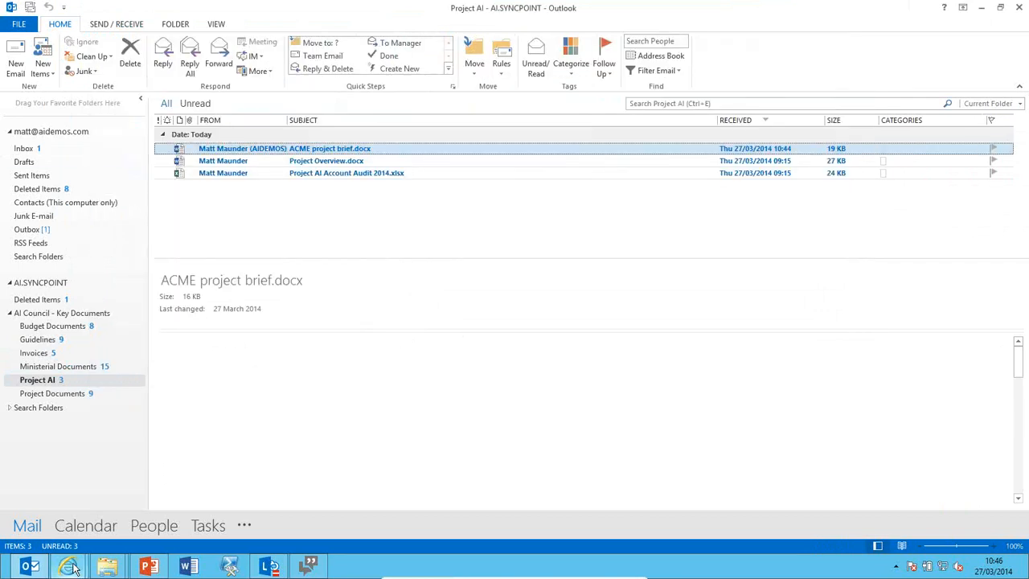
Open ACME project brief in Word from the Project AI folder on the AI Council site.
mouse_move(68, 566)
click(86, 523)
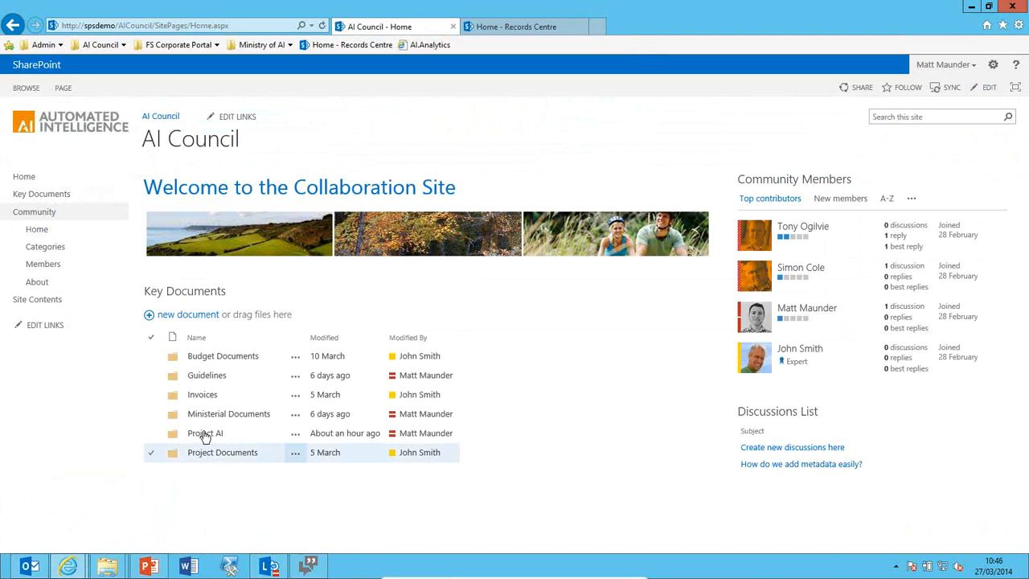
click(201, 433)
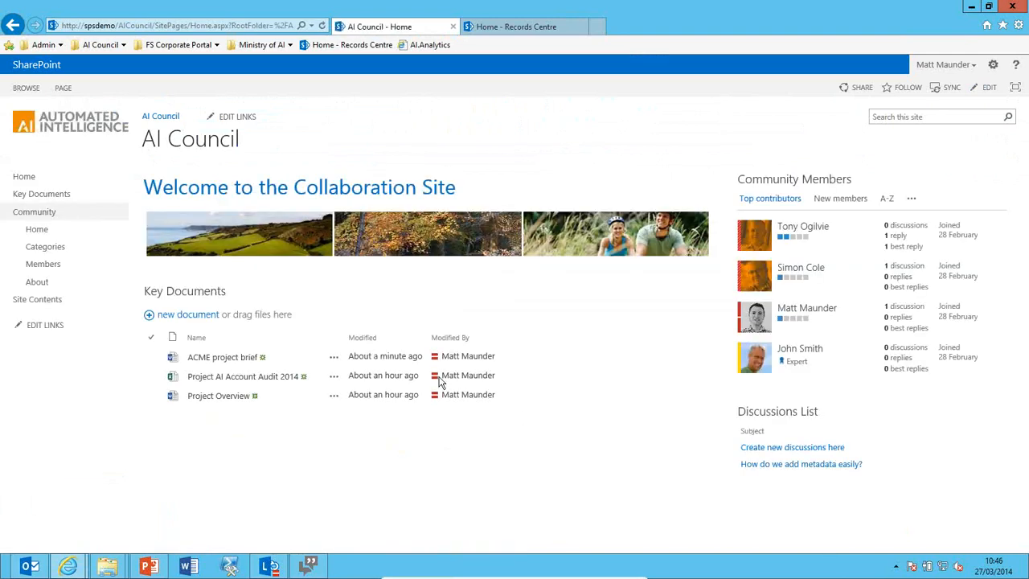
click(229, 357)
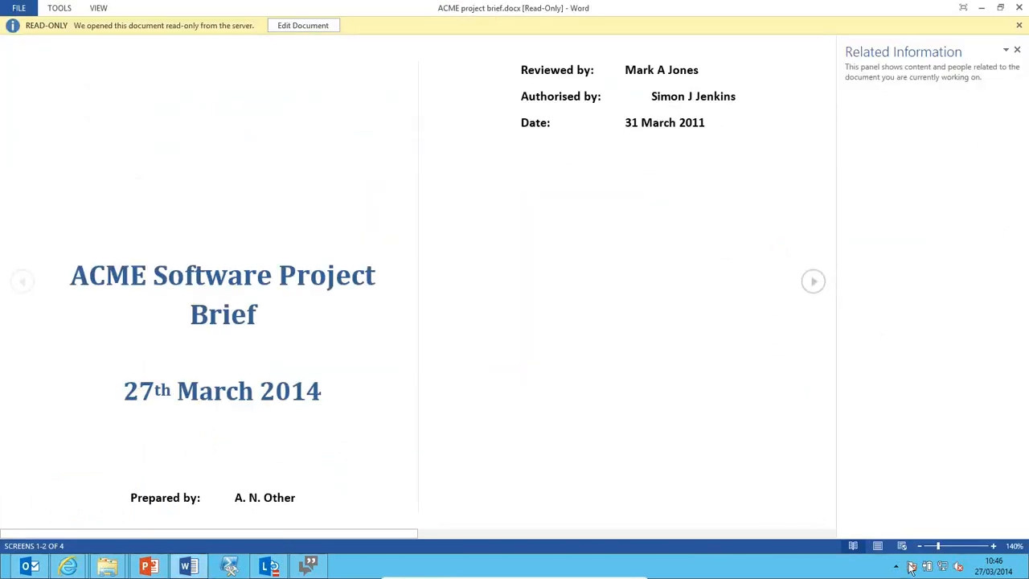
Make the brief editable and change the title date's month from March to April.
click(879, 548)
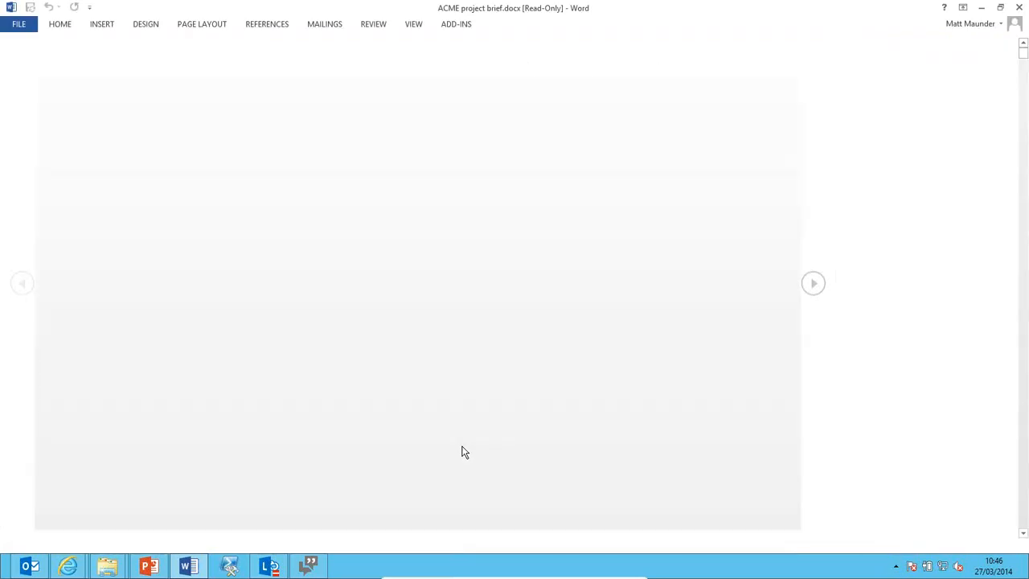
scroll(573, 365, down, 1)
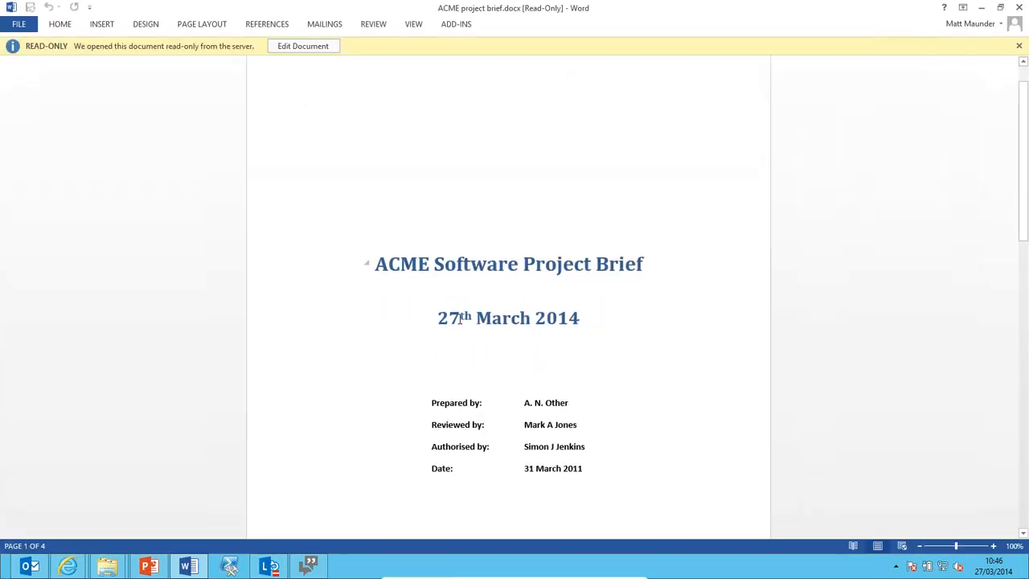
double_click(511, 322)
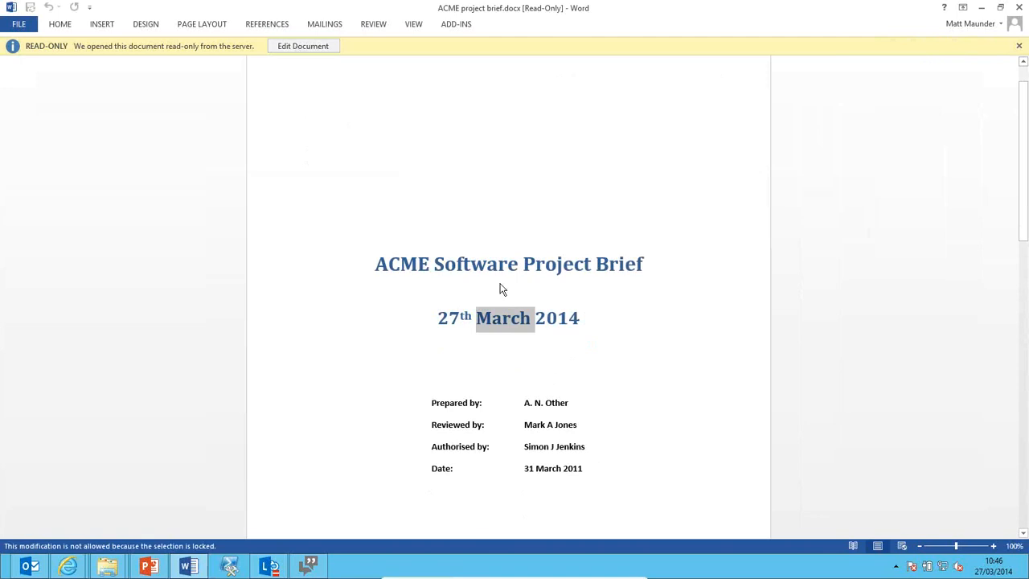
click(343, 56)
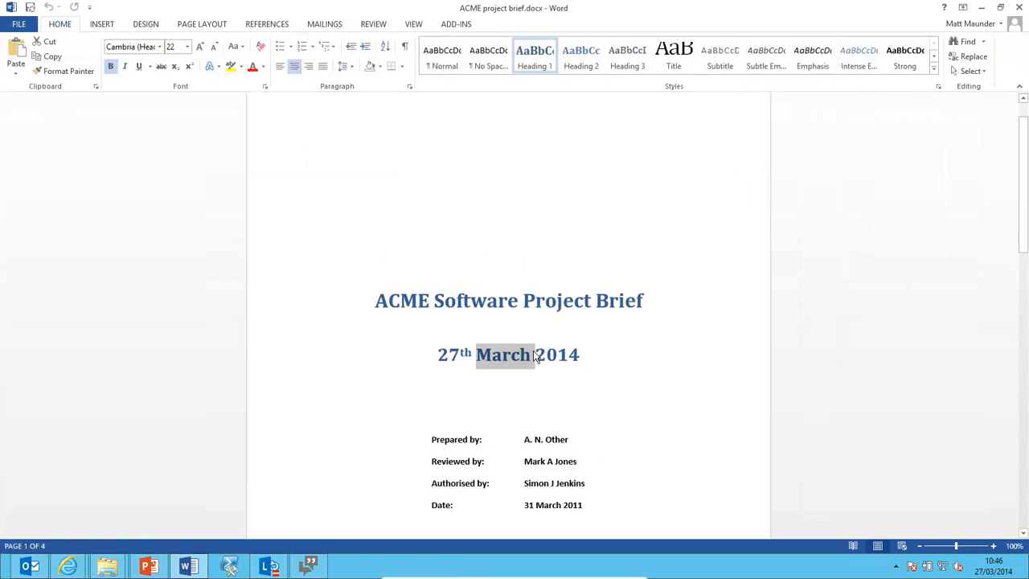
text(April)
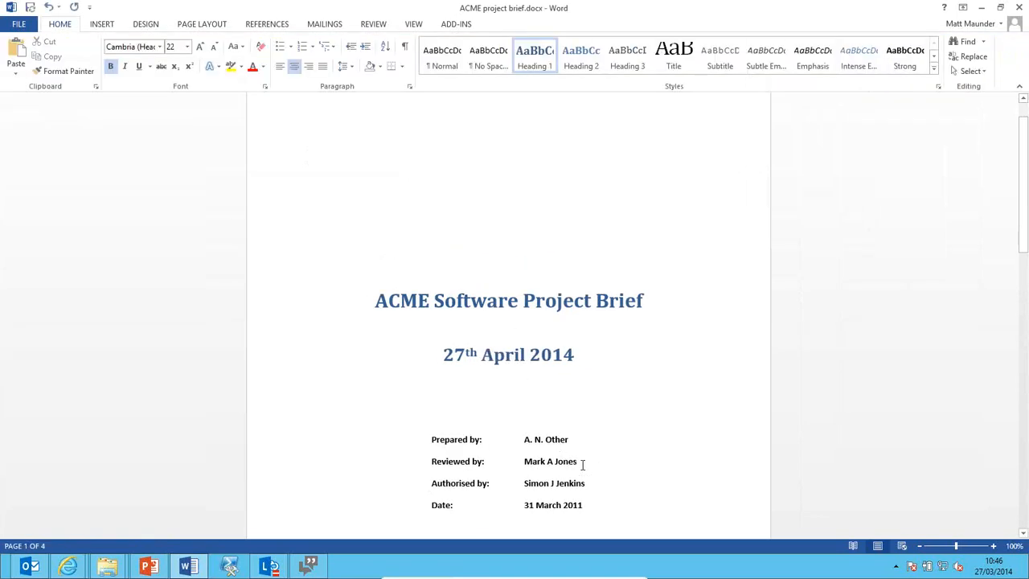
Replace the Reviewed by and Authorised by names, then save the brief and close Word.
triple_click(563, 464)
triple_click(538, 484)
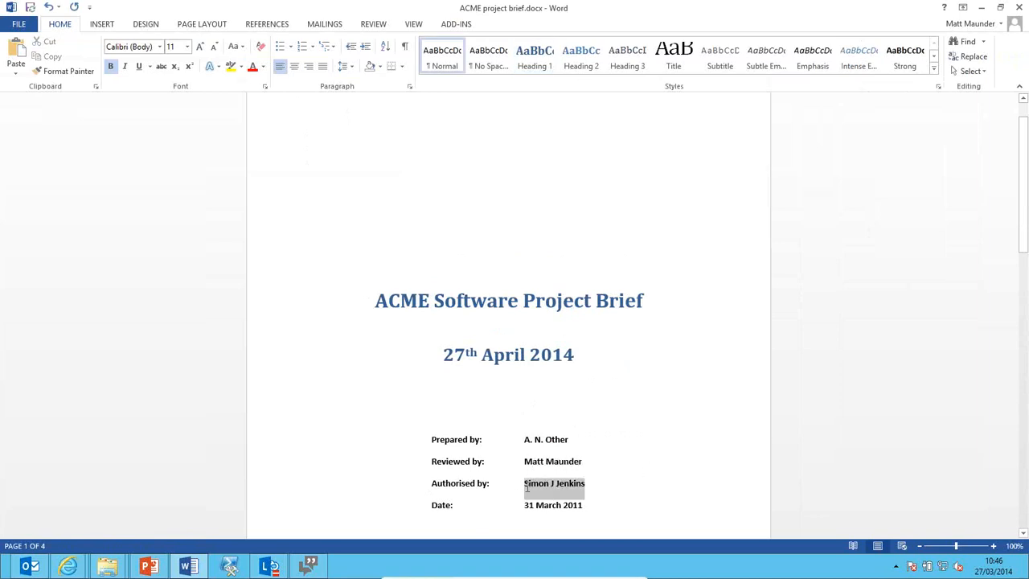
text(John S)
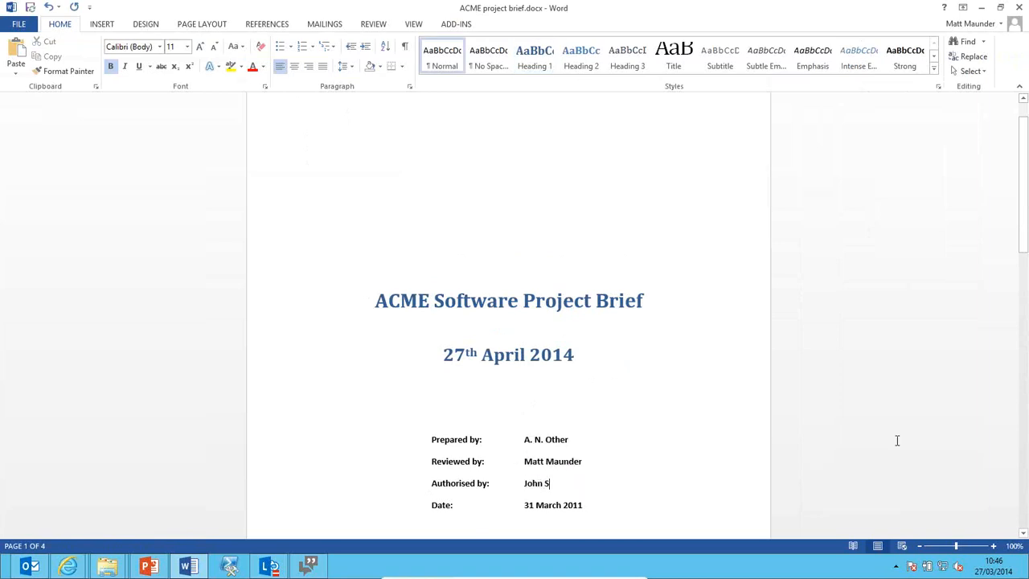
text(mith)
click(14, 4)
click(26, 7)
click(1017, 8)
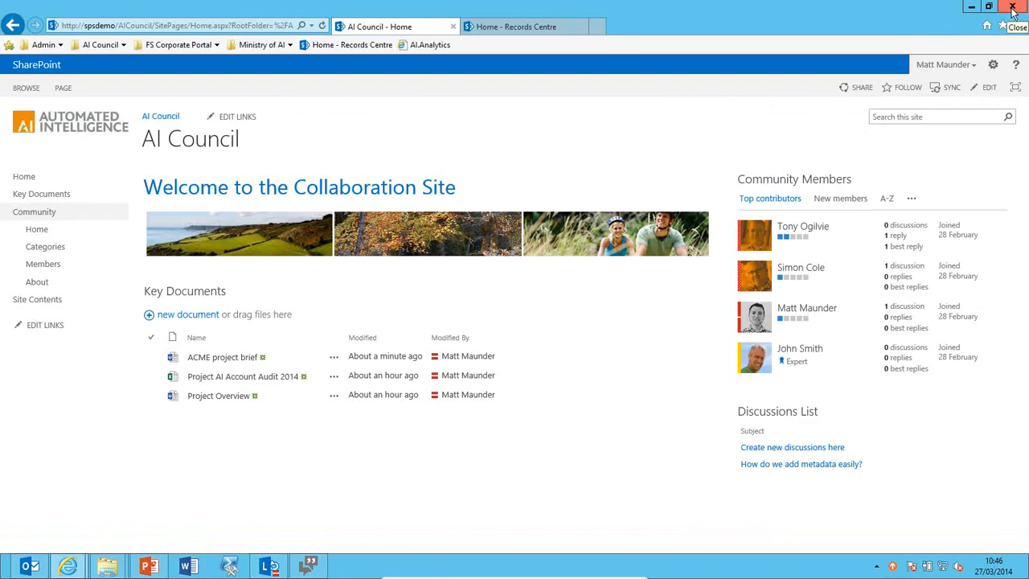
Go to Key Documents > Project AI to see the freshly modified ACME project brief.
click(219, 293)
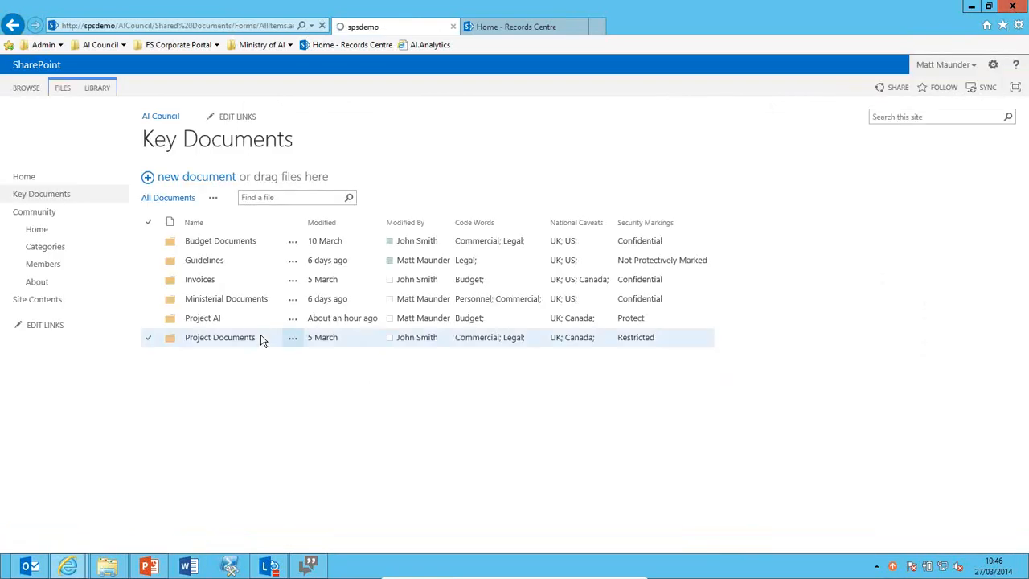
click(205, 321)
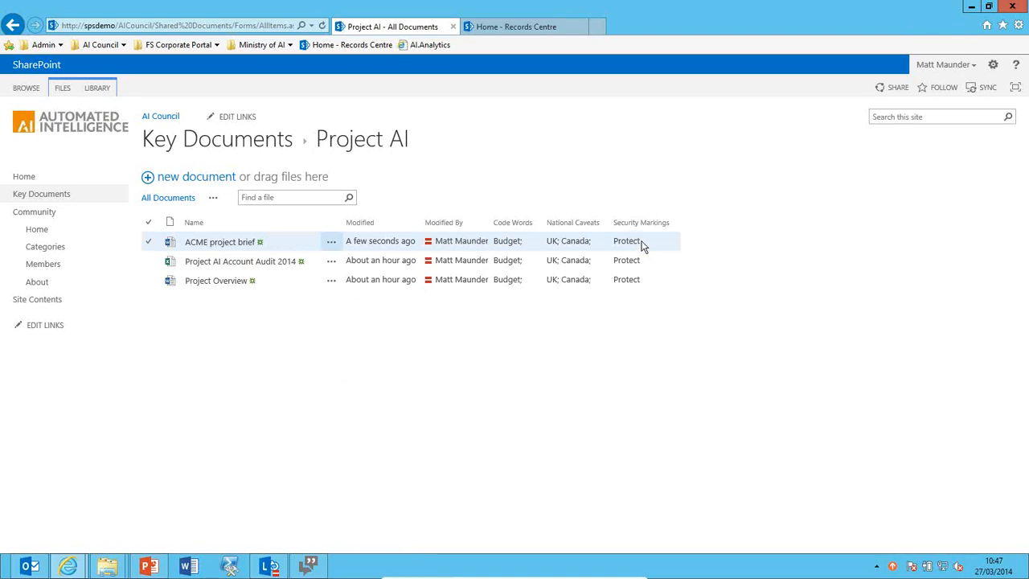
mouse_move(355, 241)
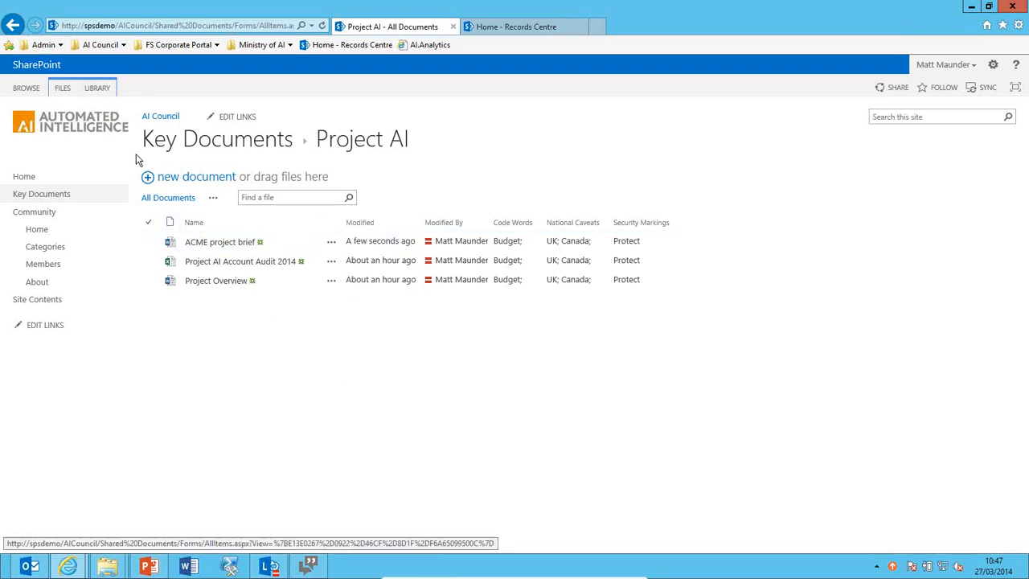
Upload ACME project guidelines.docx into Project AI and save its properties form.
click(177, 184)
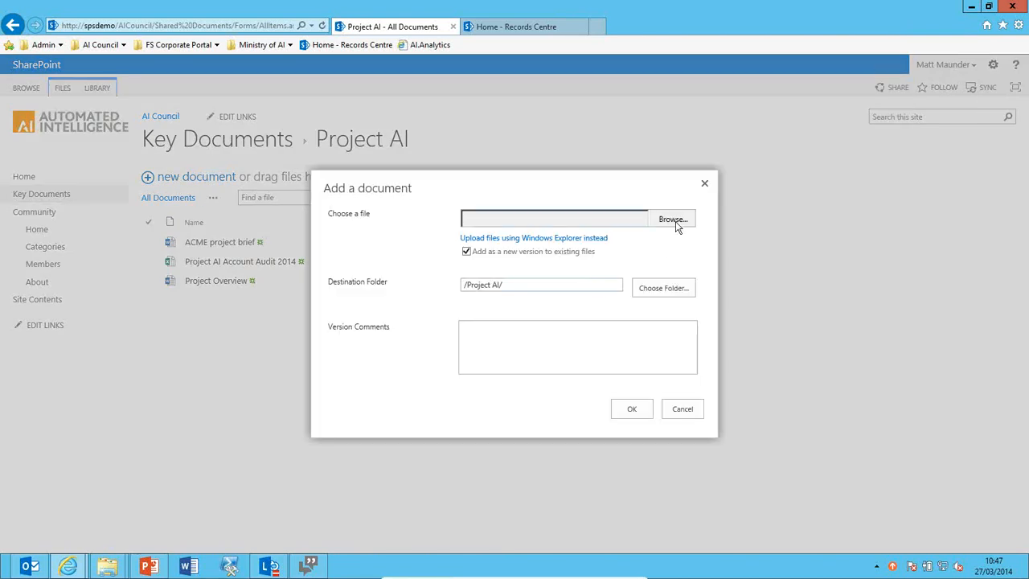
click(675, 226)
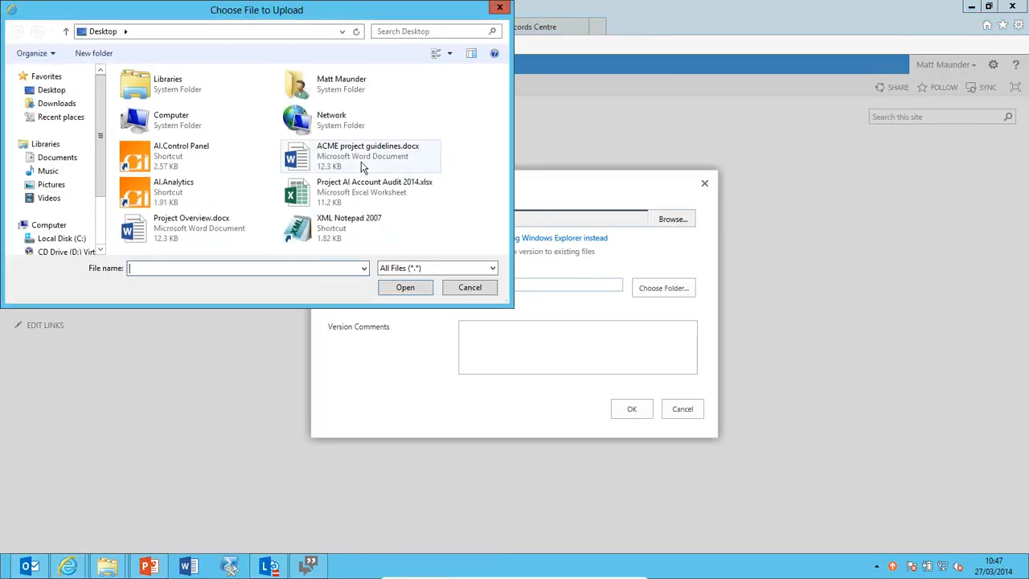
double_click(365, 161)
click(629, 408)
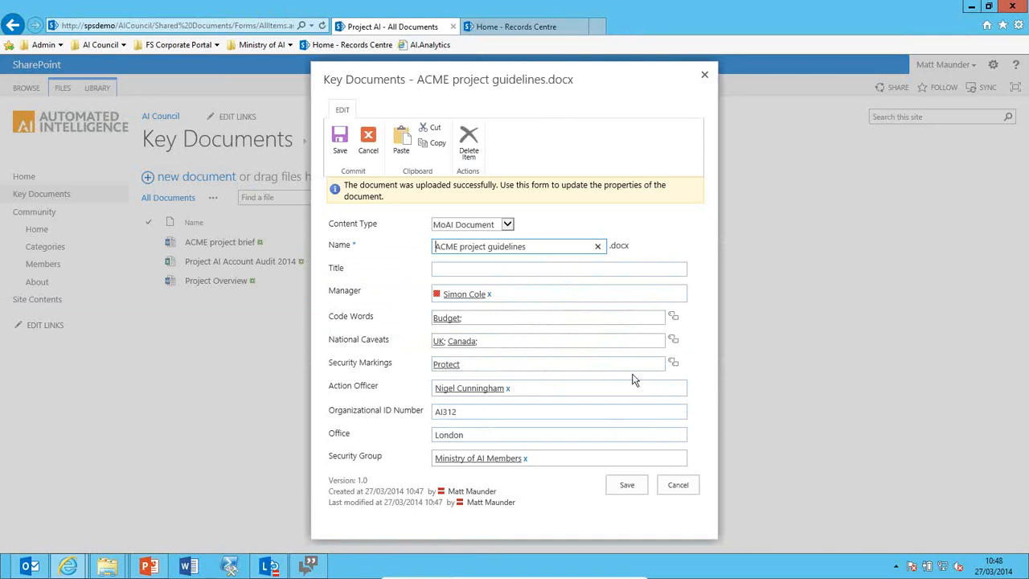
click(627, 487)
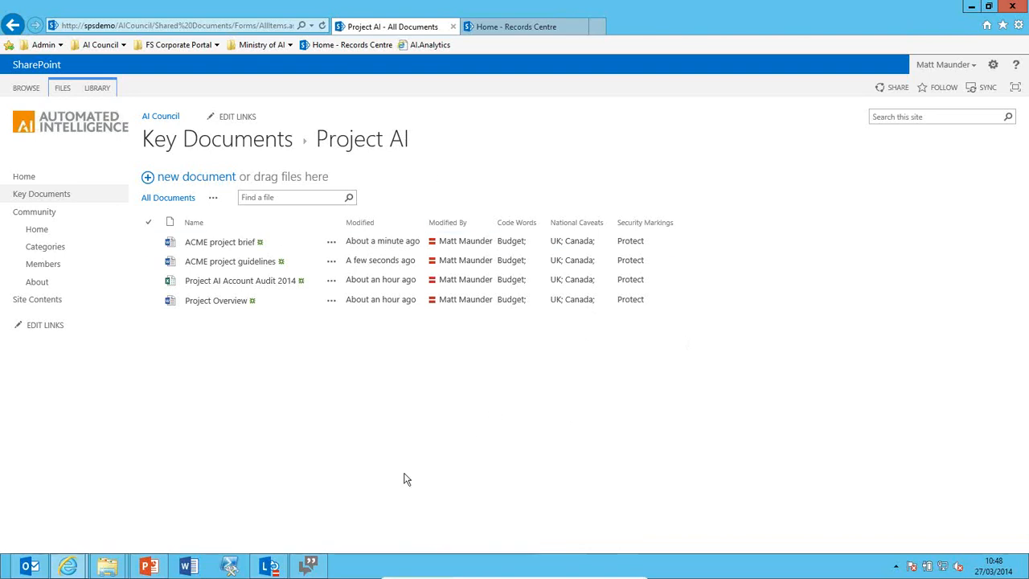
In Project Documents, select Weekly Assignments, COO 2014 and Books 2014, Cut them, and return to Key Documents.
click(64, 200)
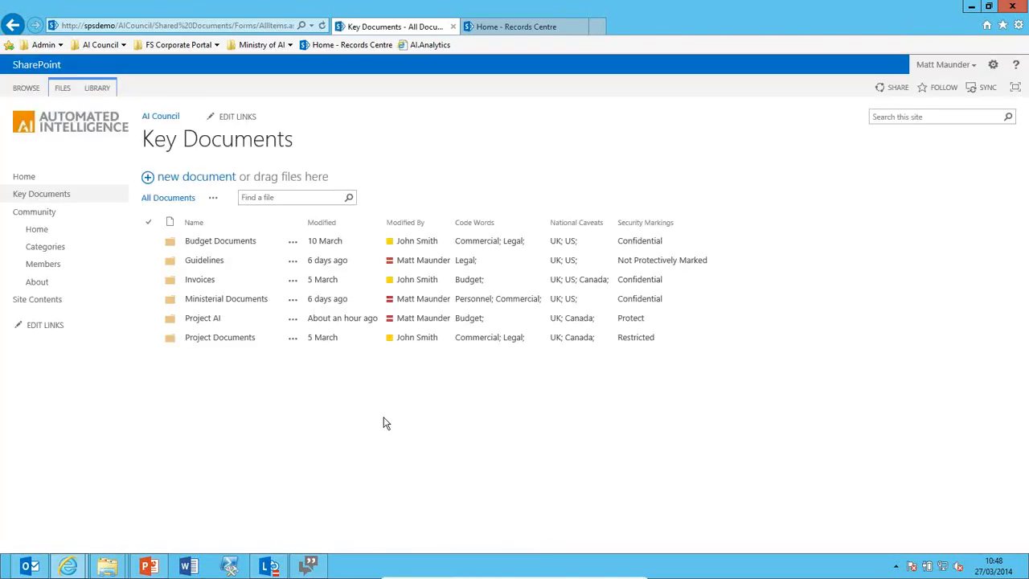
click(230, 341)
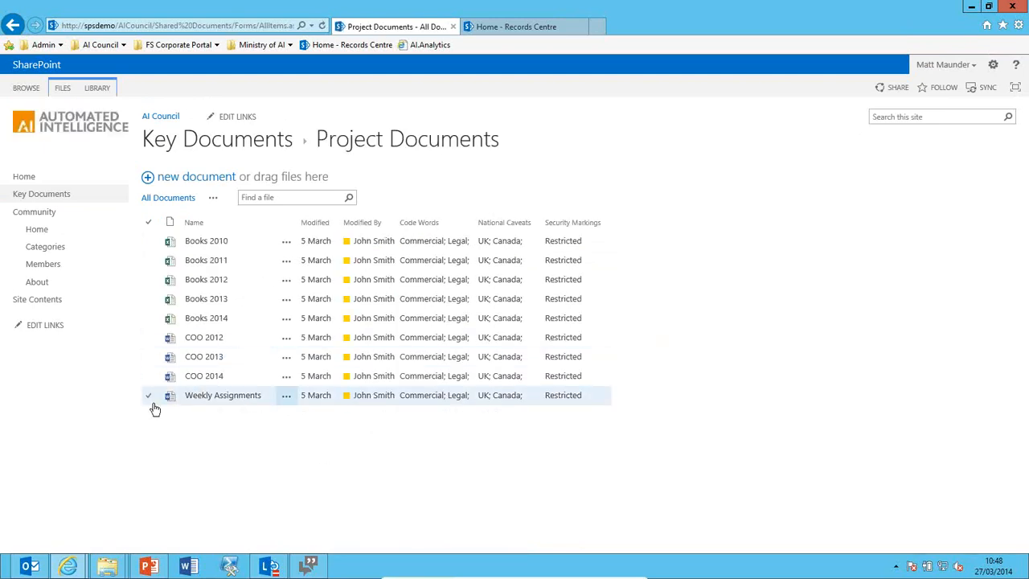
click(153, 402)
click(150, 377)
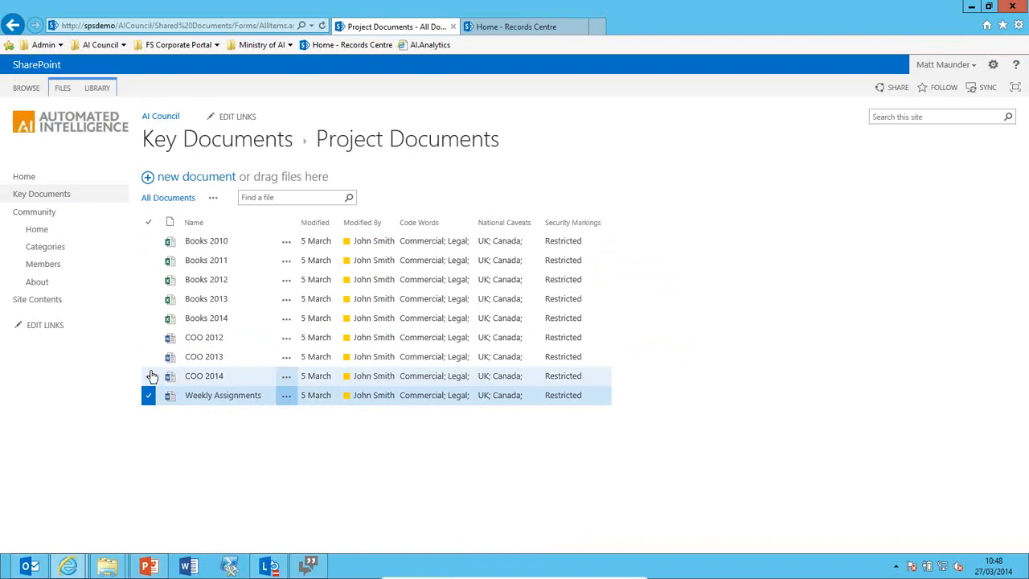
click(149, 321)
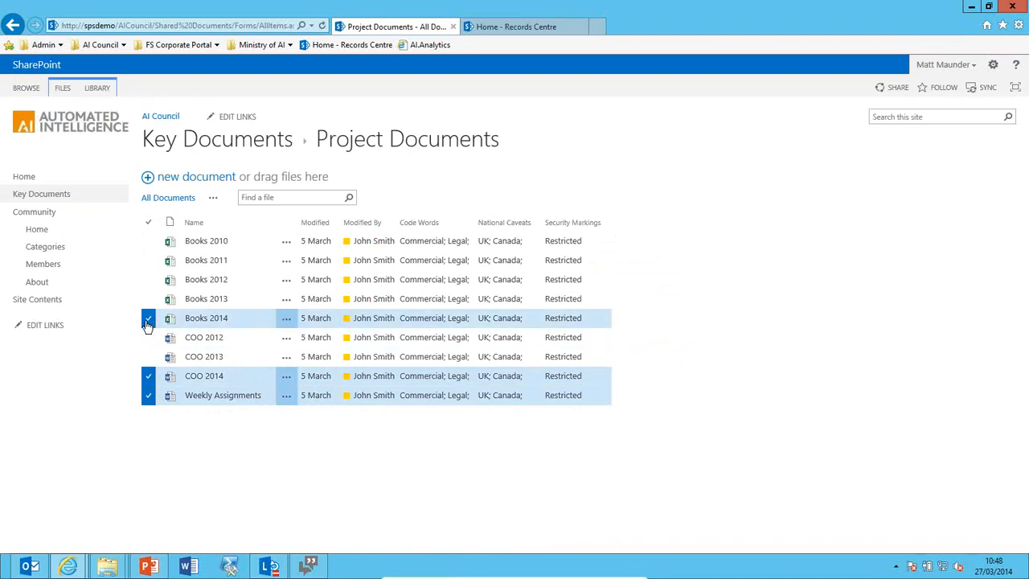
click(103, 90)
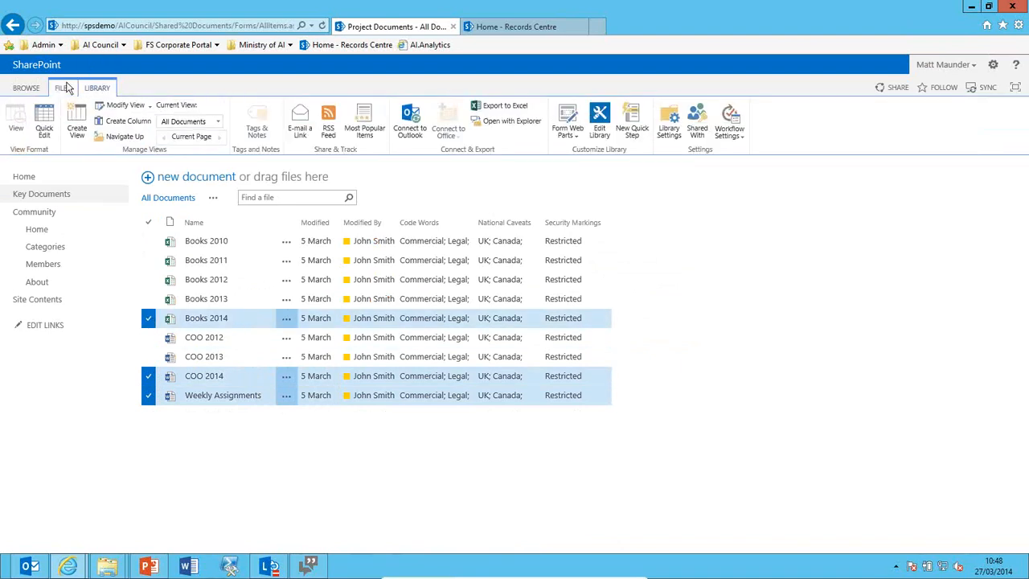
click(66, 89)
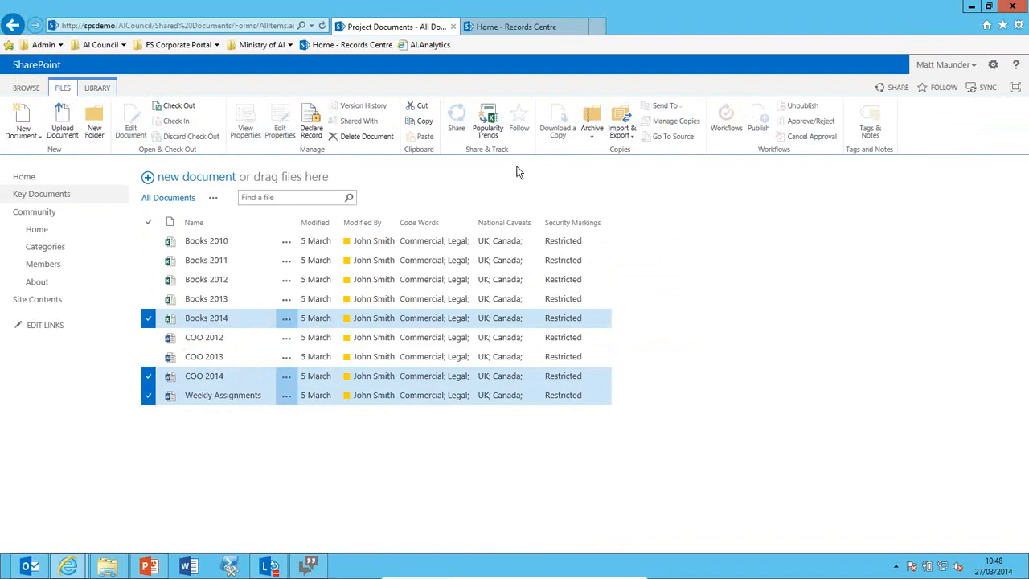
click(424, 114)
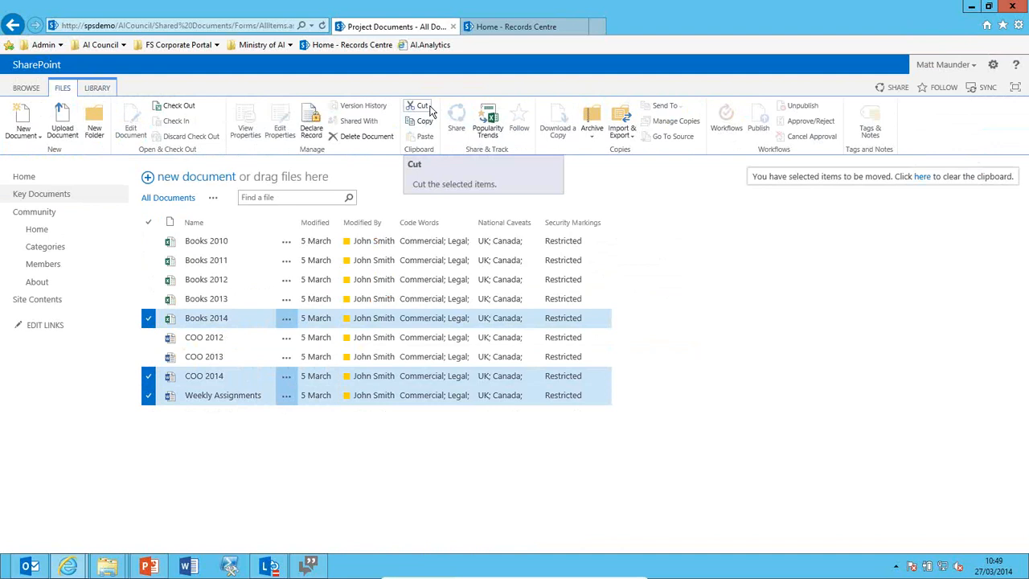
click(69, 199)
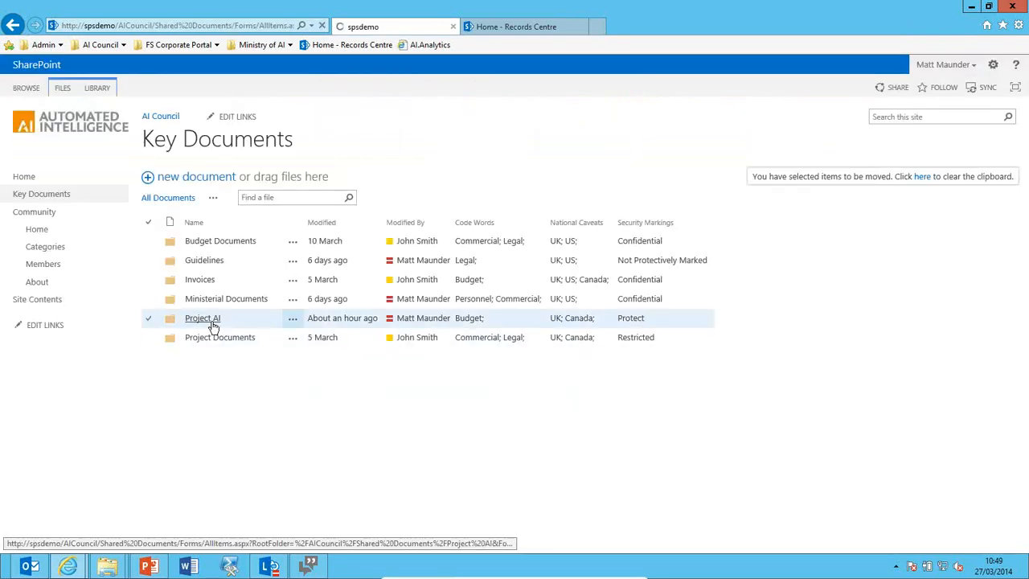
Paste the three cut documents into the Project AI folder.
click(203, 319)
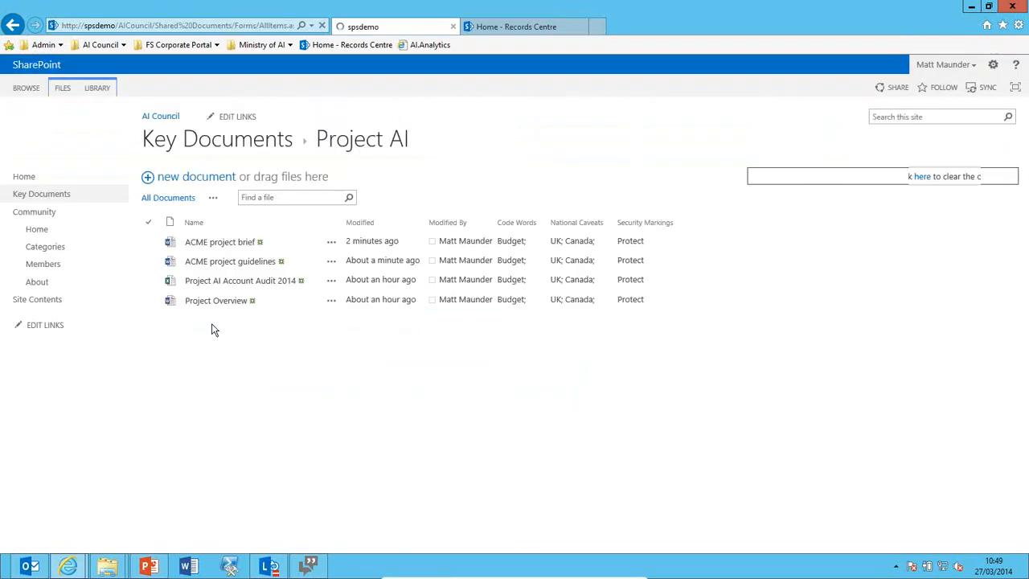
click(62, 87)
click(410, 138)
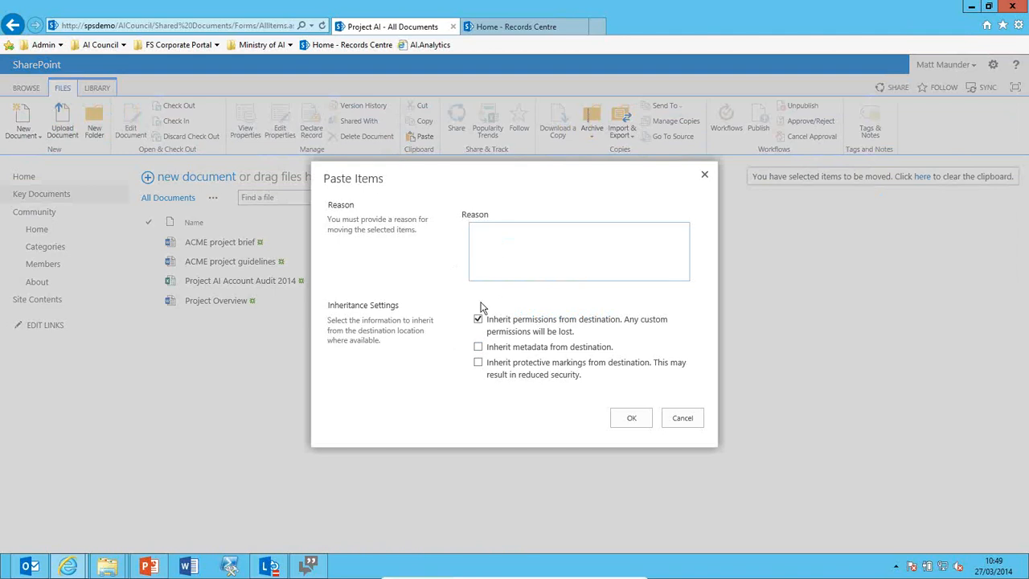
Inherit Project AI's metadata and protective markings, give the reason 'Misfile', and complete the paste.
click(479, 347)
click(478, 363)
click(634, 418)
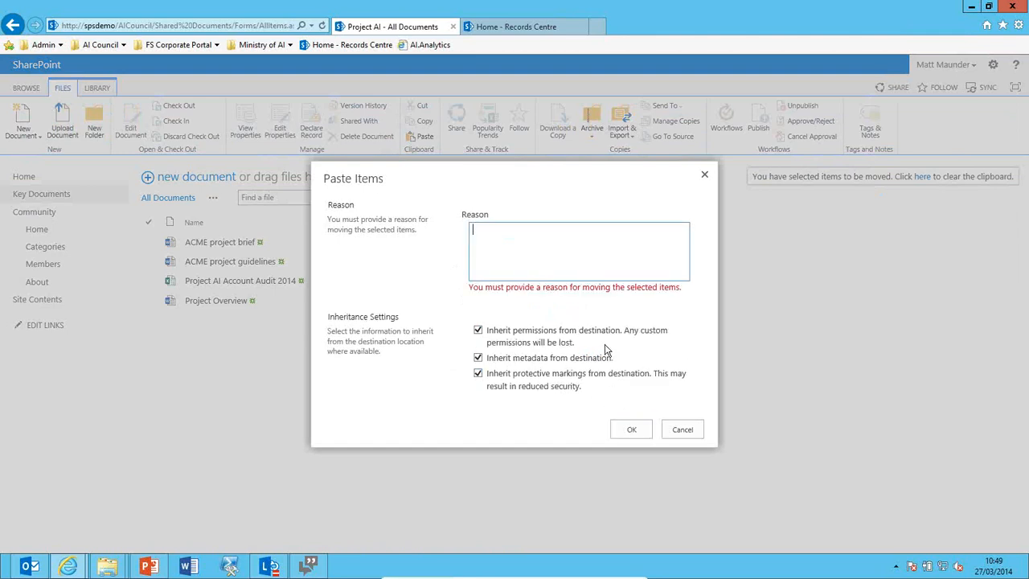
click(605, 266)
text(Misfile)
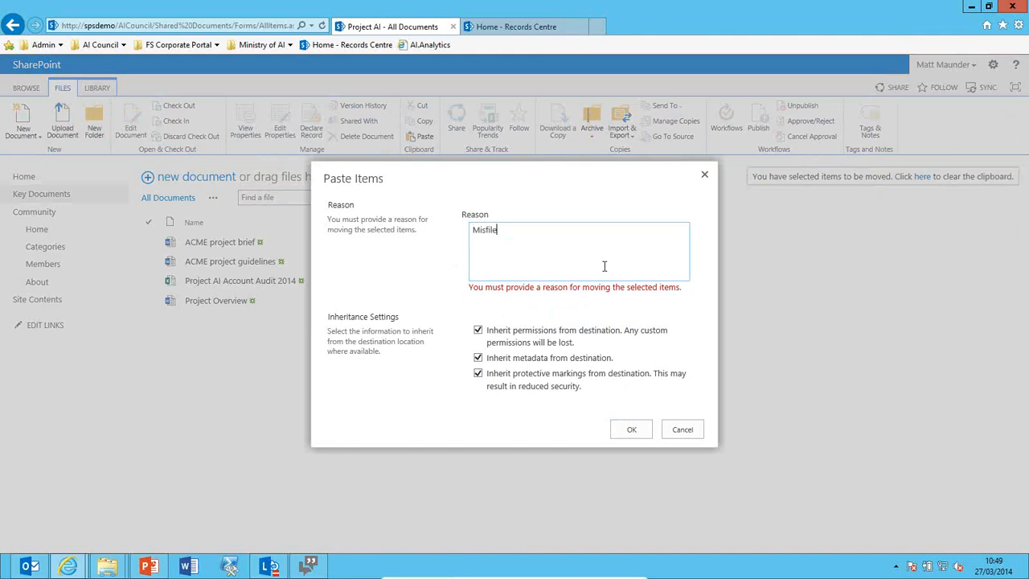
click(632, 429)
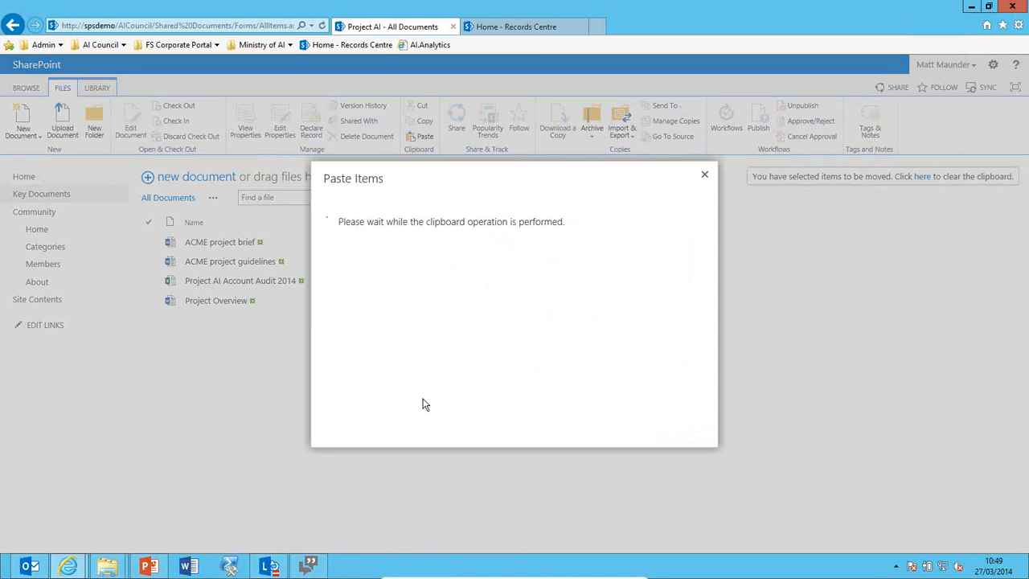
click(675, 332)
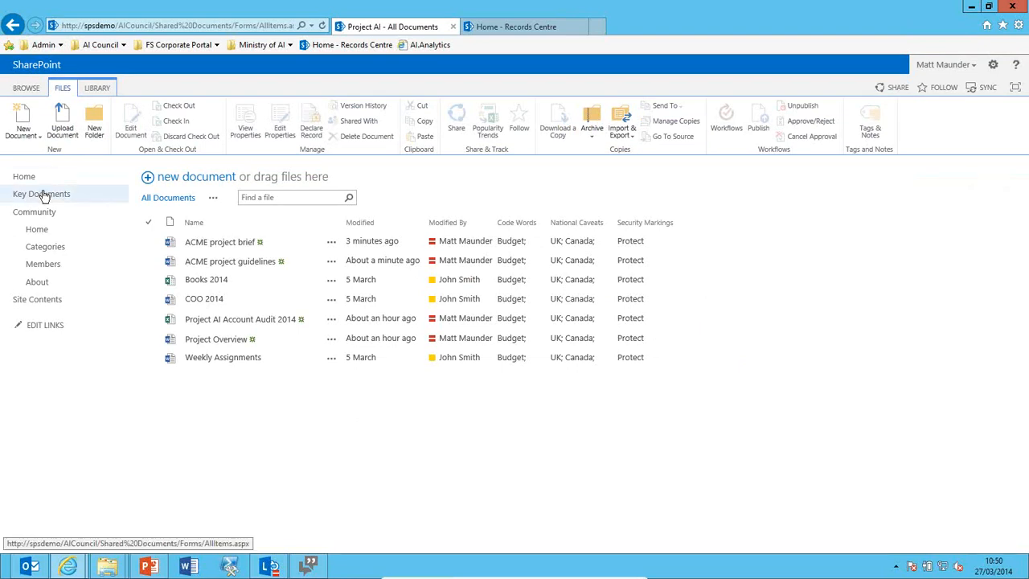
click(508, 257)
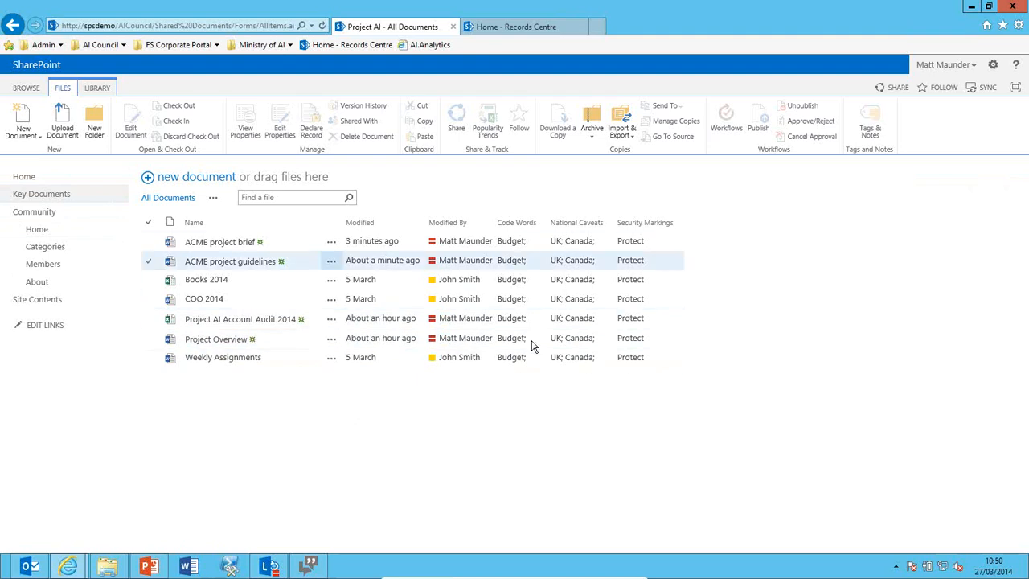
click(551, 283)
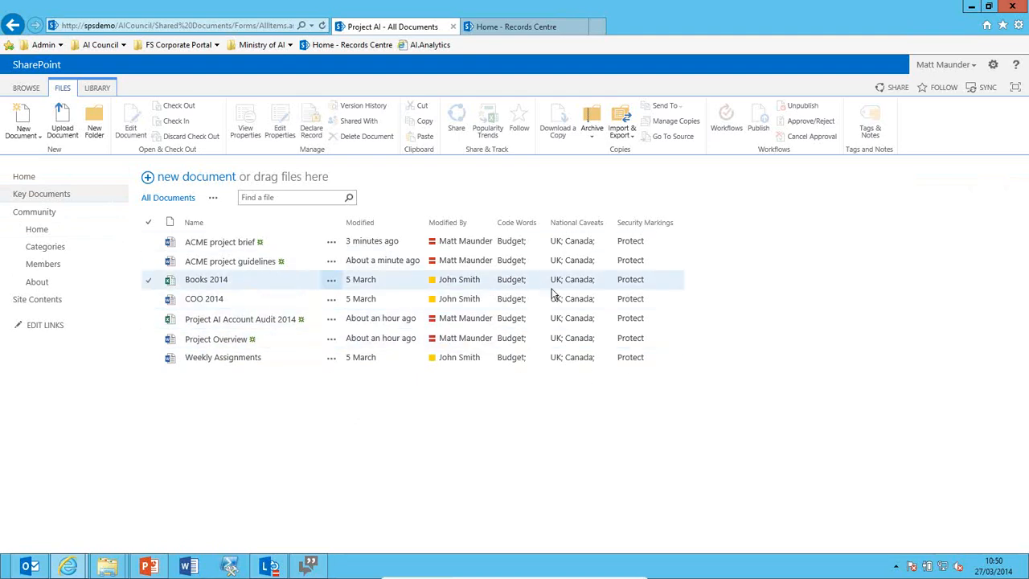
click(652, 260)
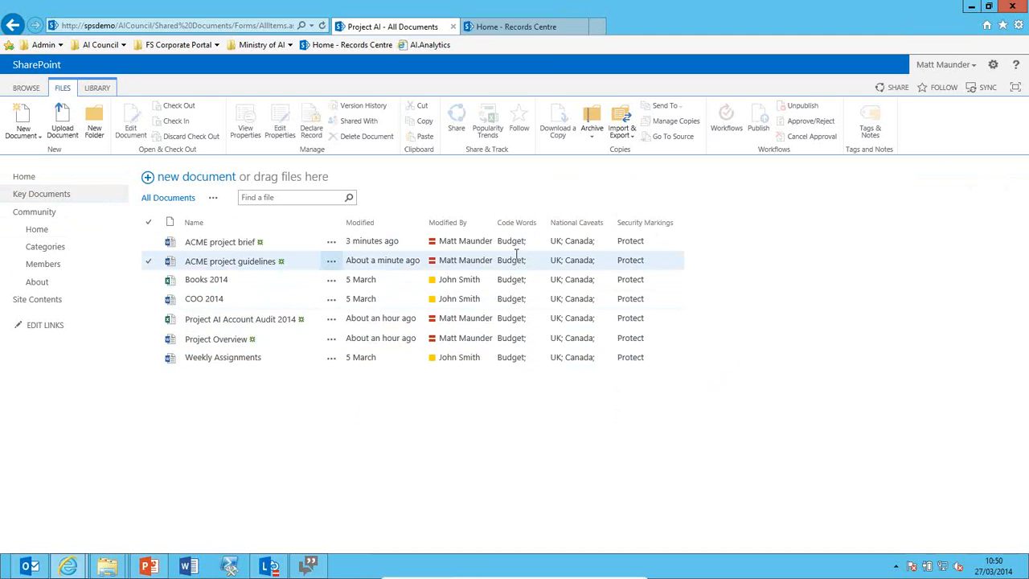
click(576, 249)
click(573, 304)
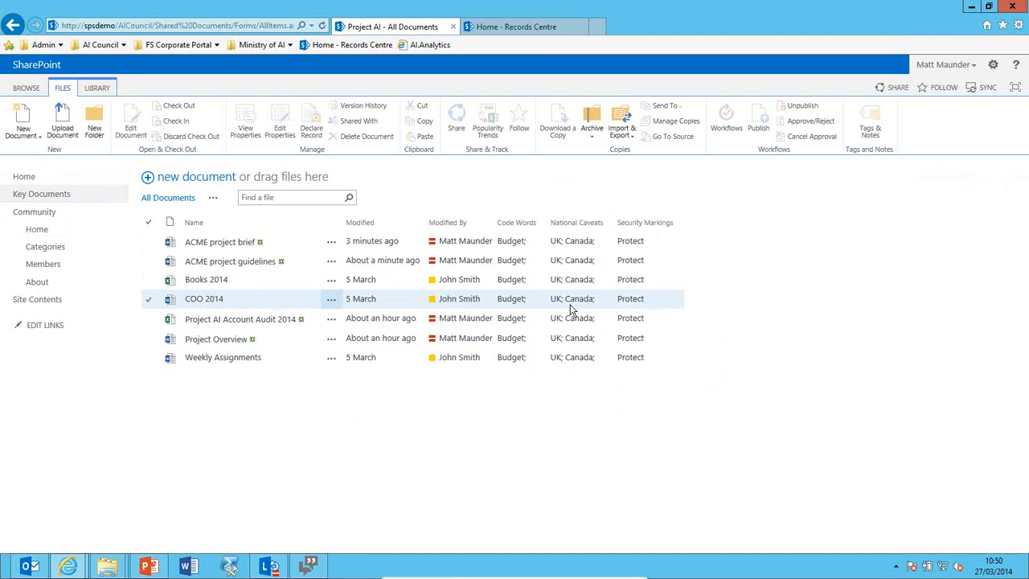
click(583, 259)
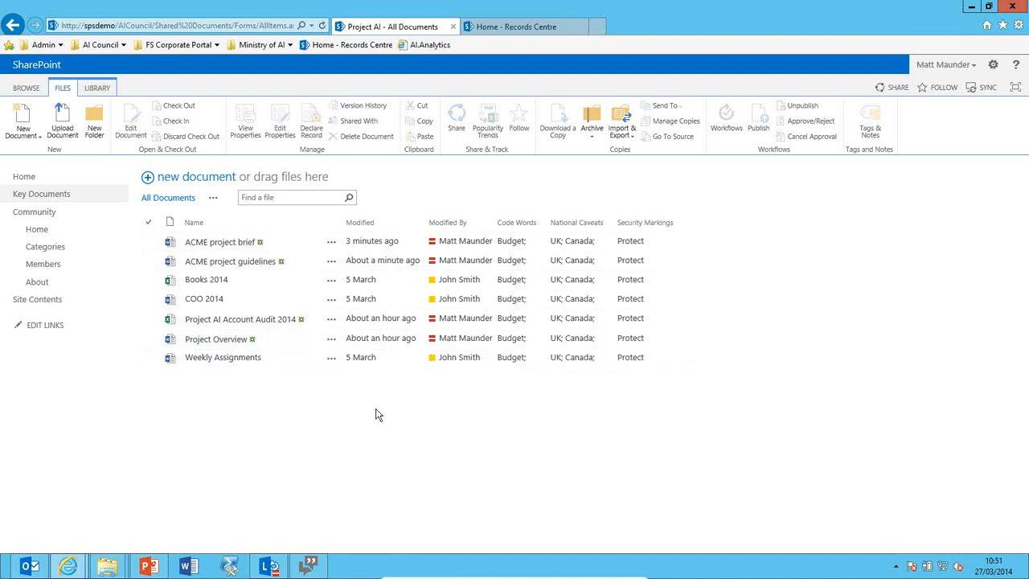
Edit the Project AI folder's properties in Key Documents and add Contracts to its Budget code words.
click(68, 196)
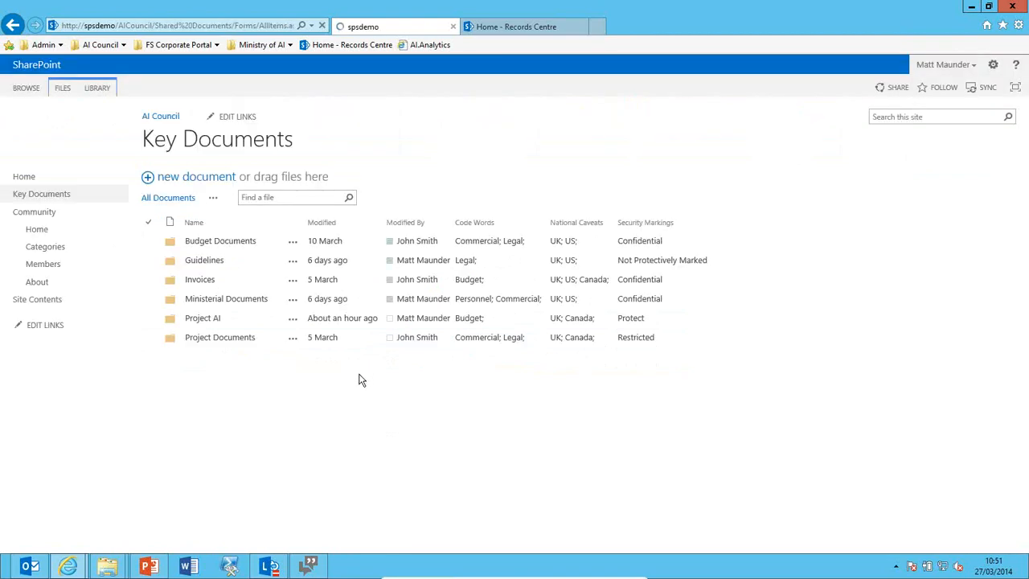
click(294, 322)
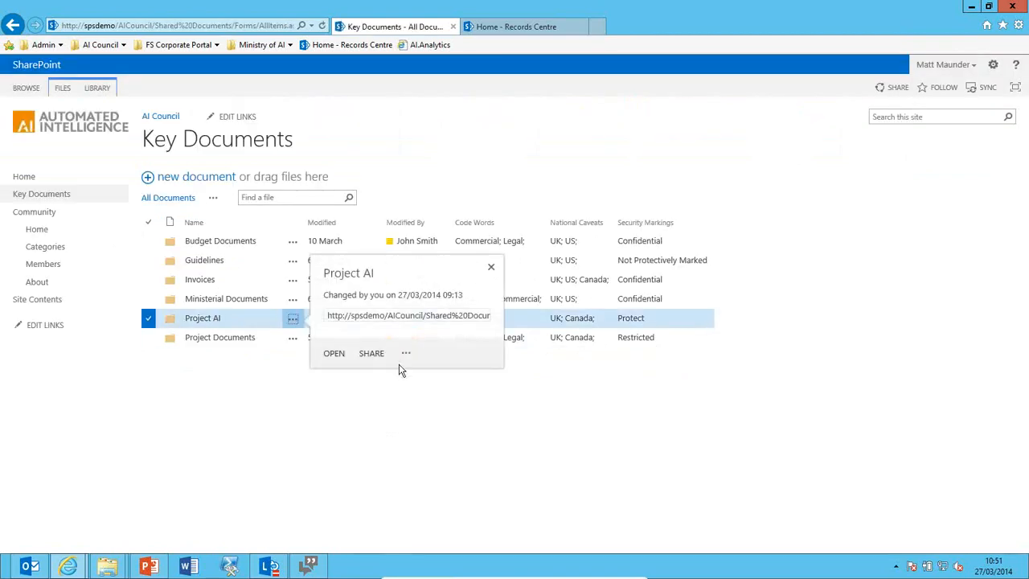
click(406, 373)
click(440, 408)
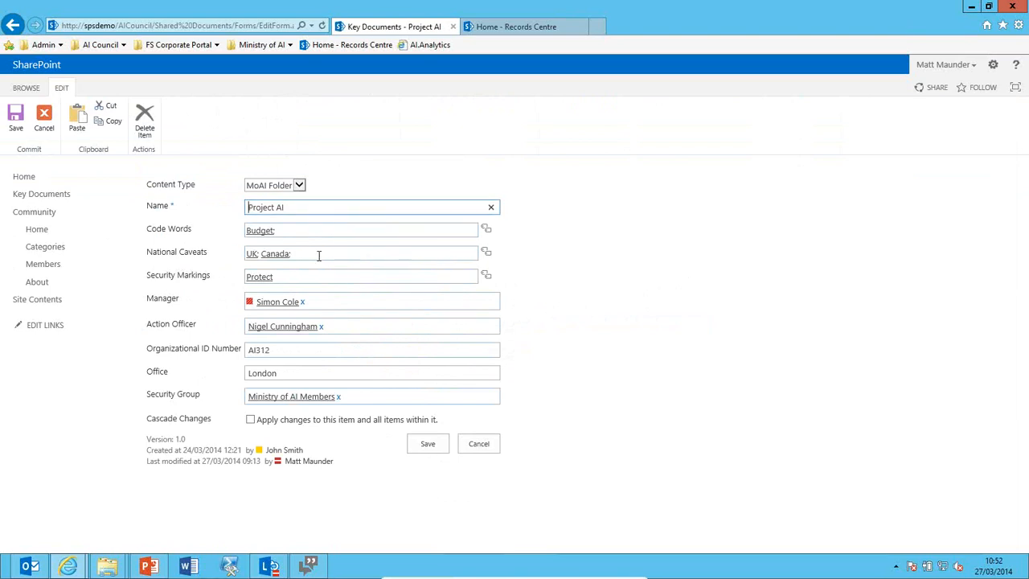
click(313, 230)
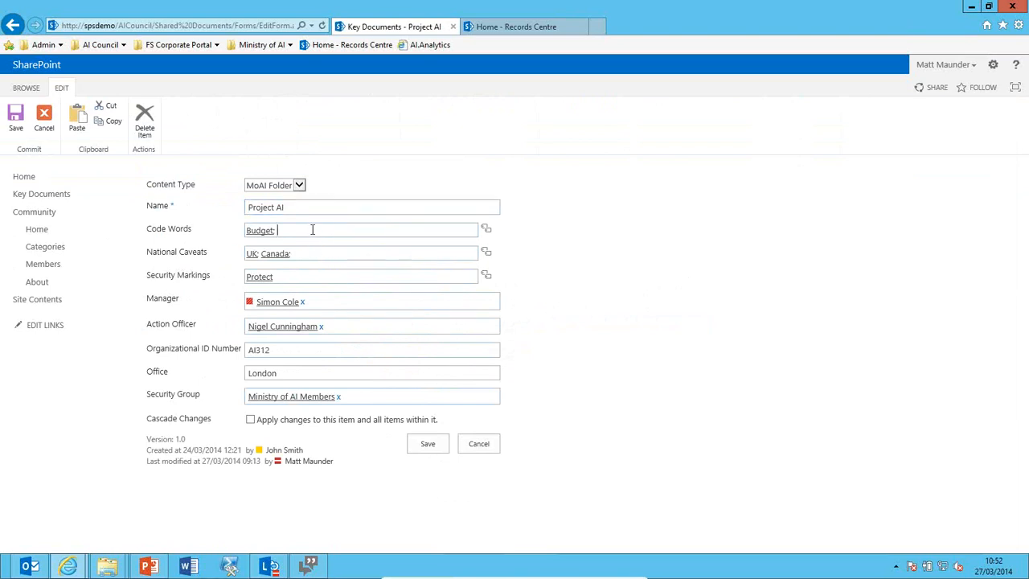
click(488, 231)
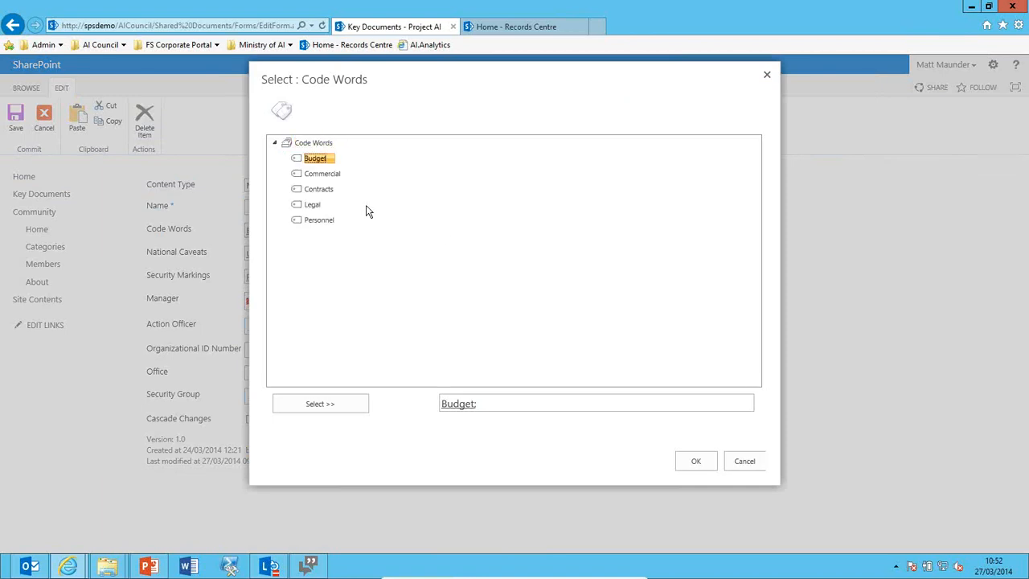
double_click(318, 189)
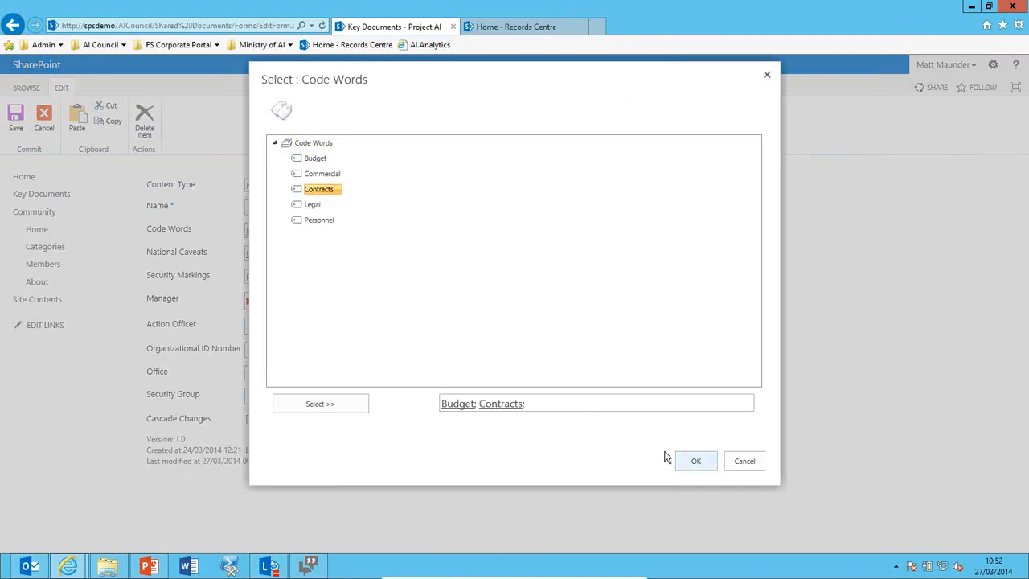
click(696, 461)
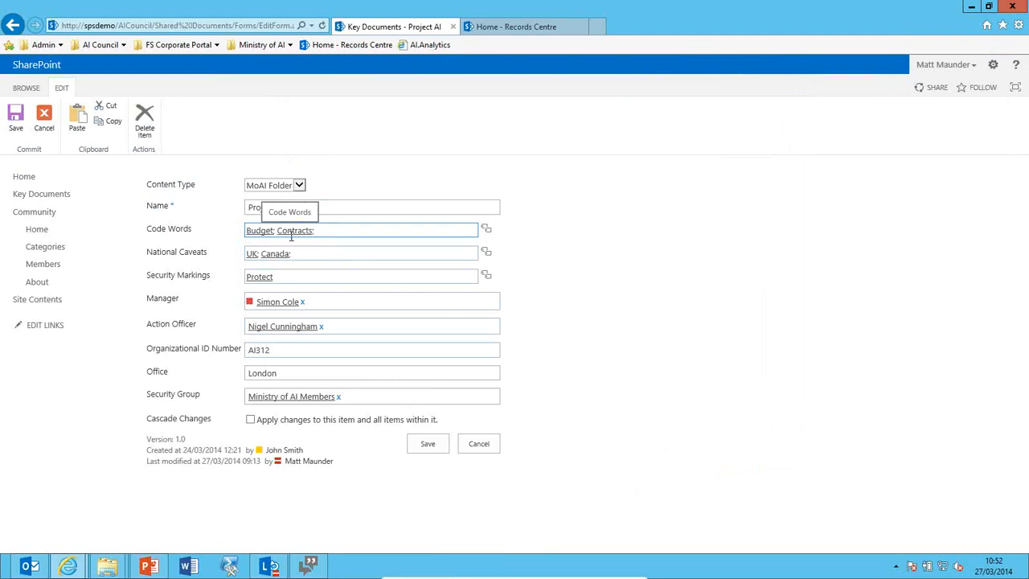
Replace the Protect security marking with Restricted, cascade the changes to the contents, and save.
click(314, 253)
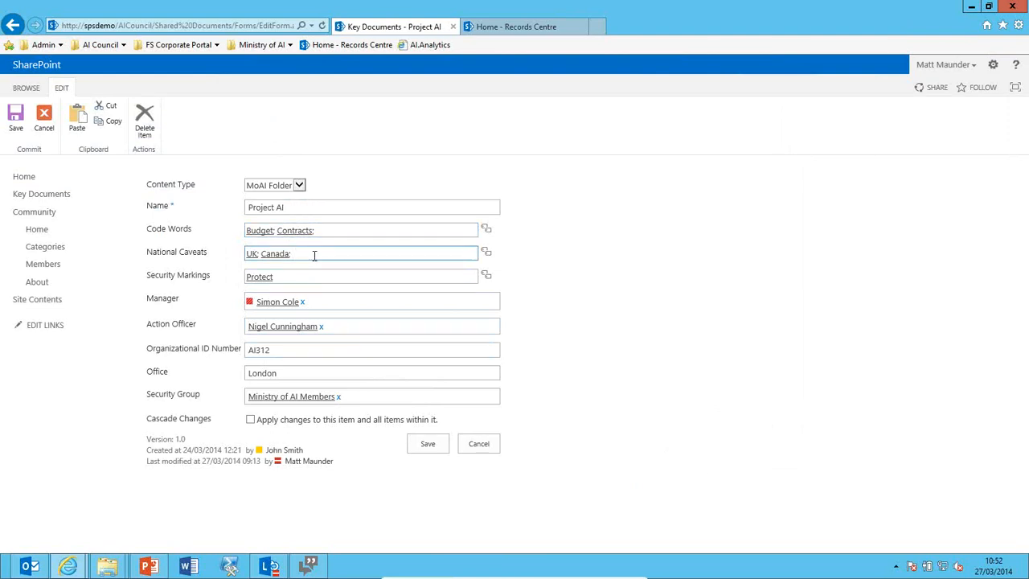
drag(295, 275, 244, 278)
key(BackSpace)
click(485, 275)
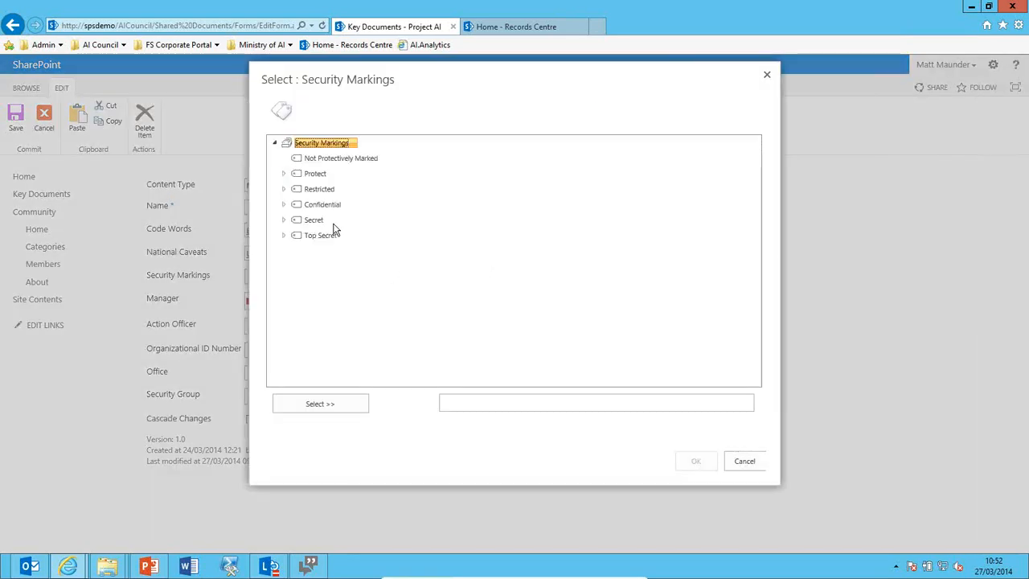
click(323, 192)
double_click(323, 191)
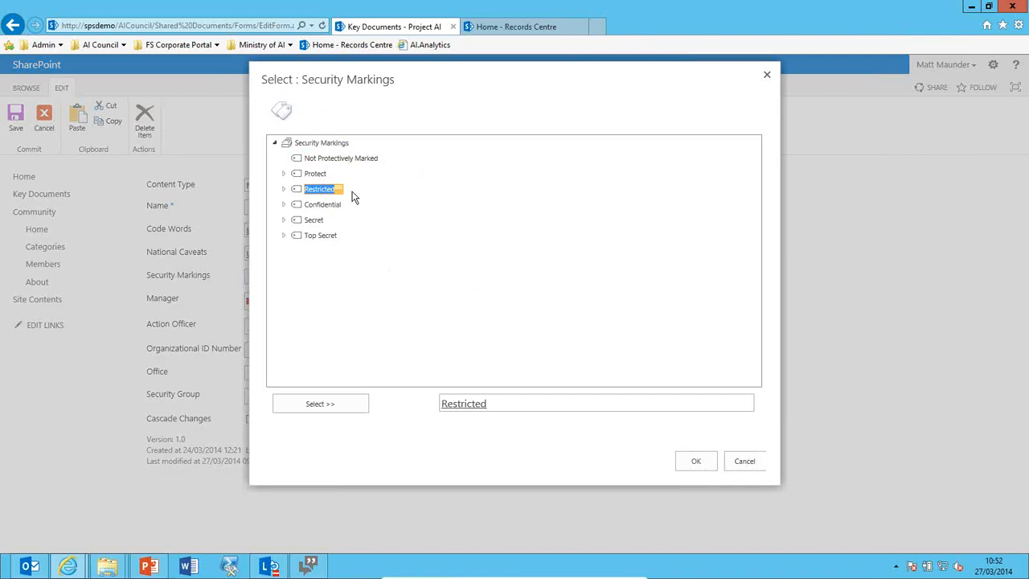
click(696, 461)
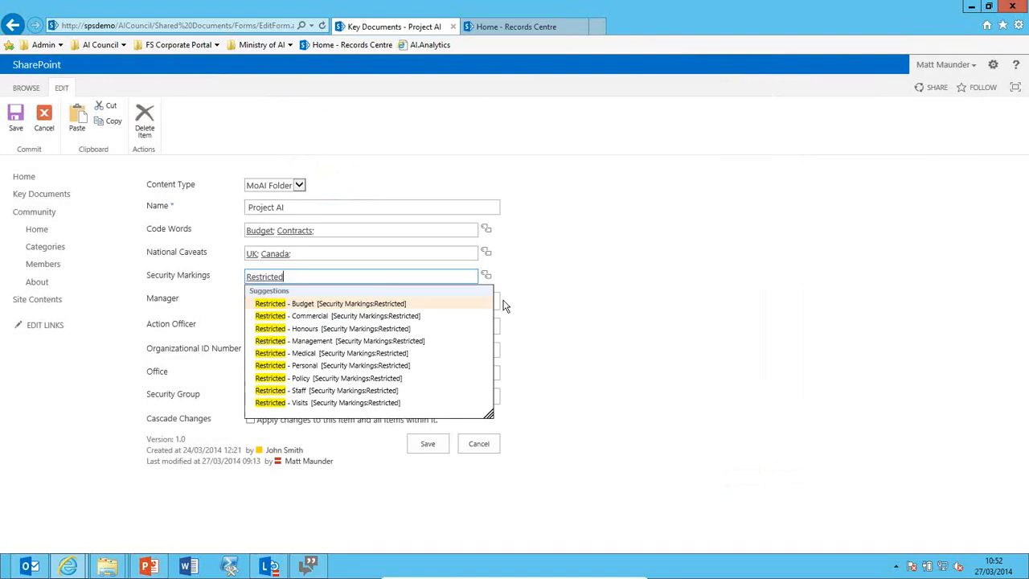
click(608, 314)
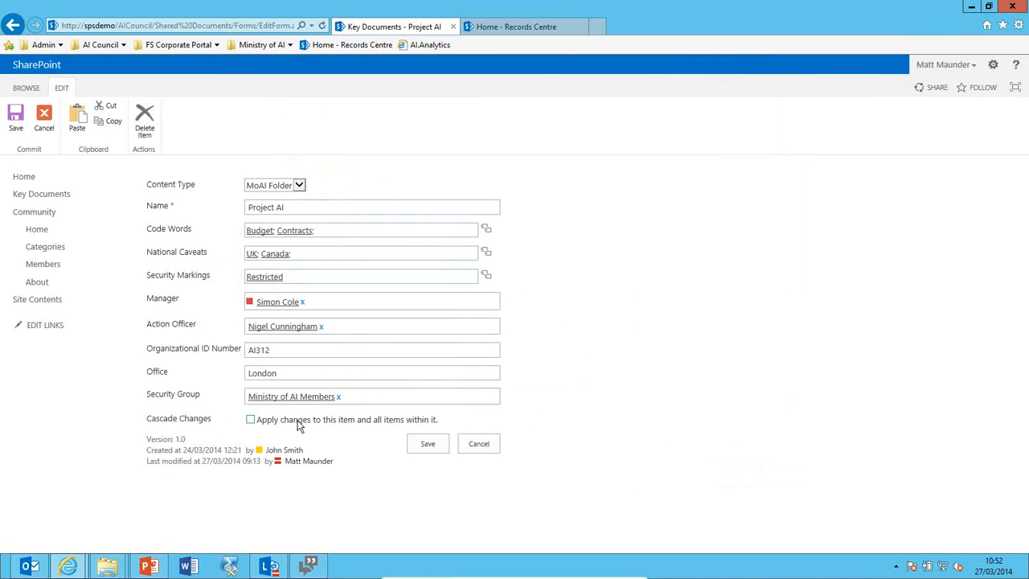
click(251, 420)
click(419, 447)
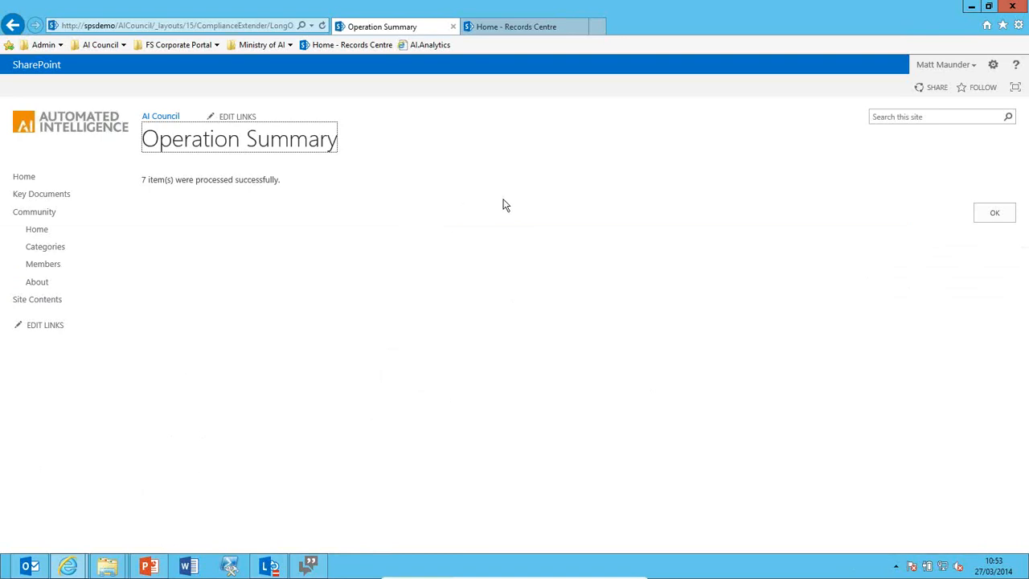
Acknowledge the seven processed items and open the Project AI folder.
click(979, 214)
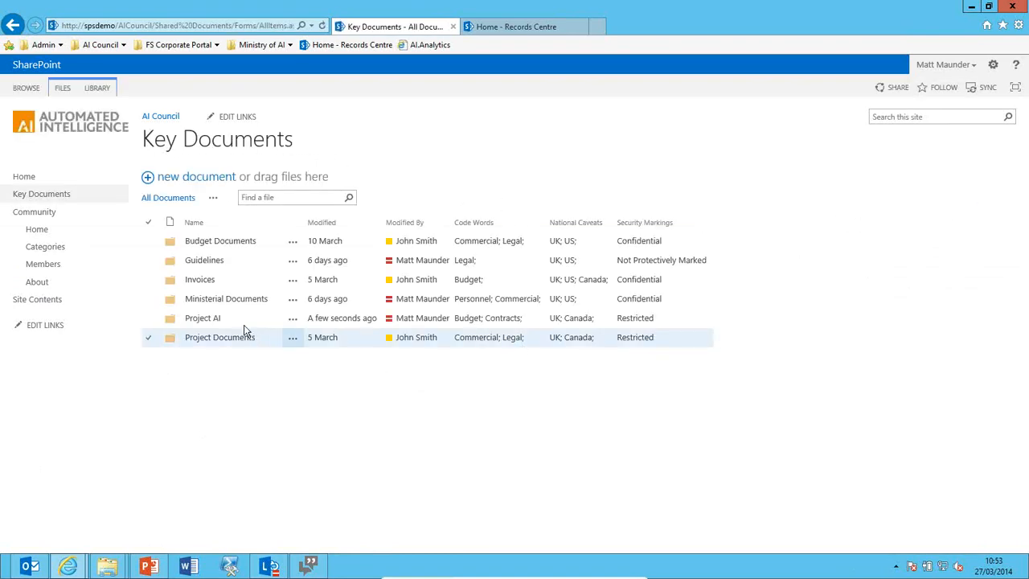
click(213, 319)
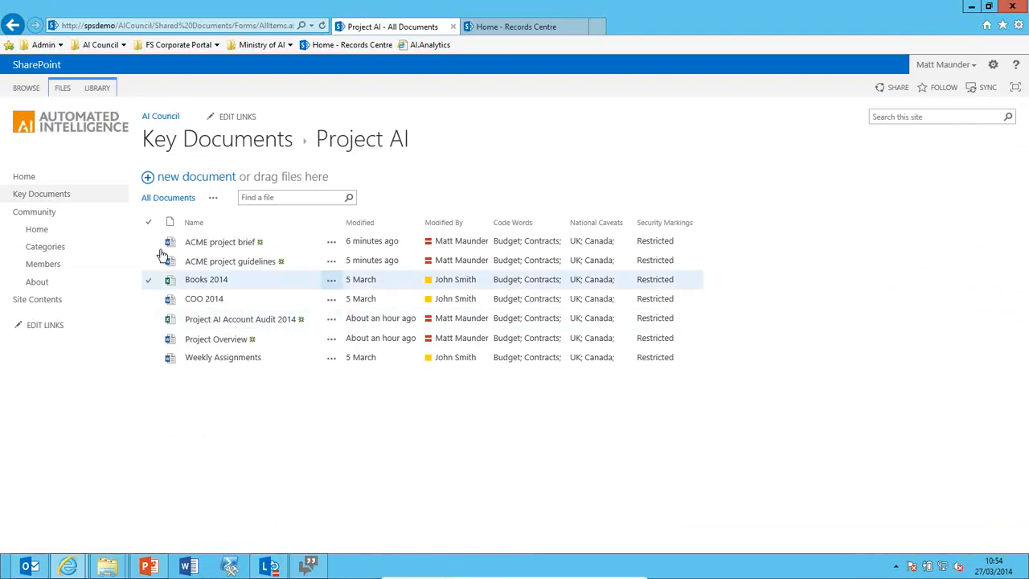
Select ACME project brief, ACME project guidelines, Account Audit 2014 and Project Overview and declare them records.
click(276, 255)
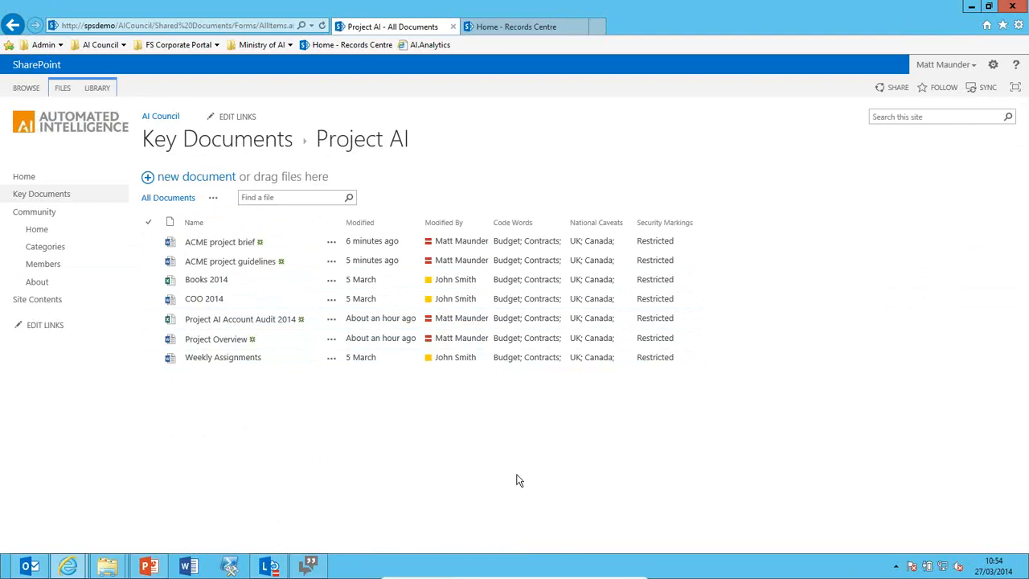
click(150, 242)
click(150, 261)
click(150, 319)
click(150, 338)
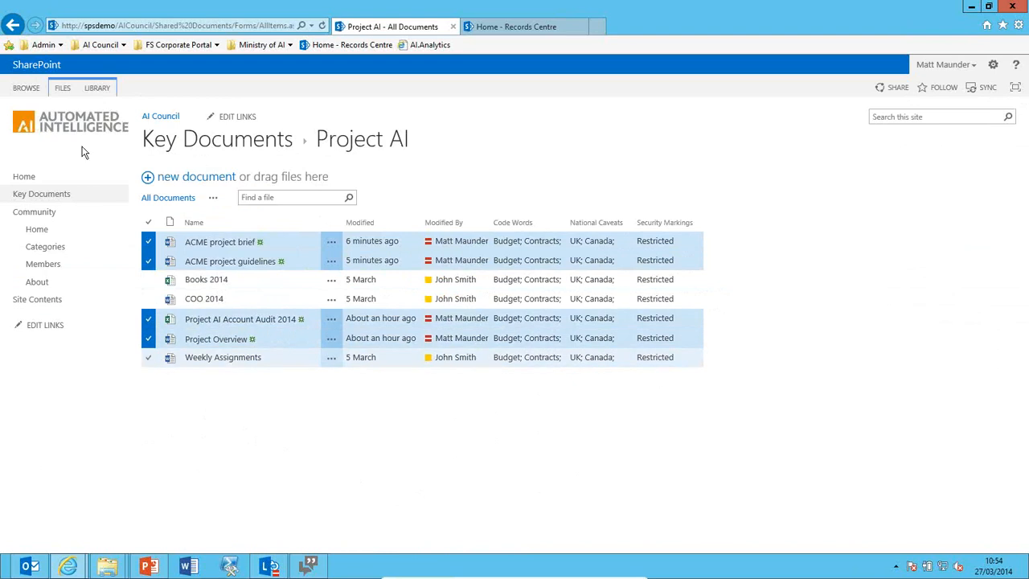
click(62, 89)
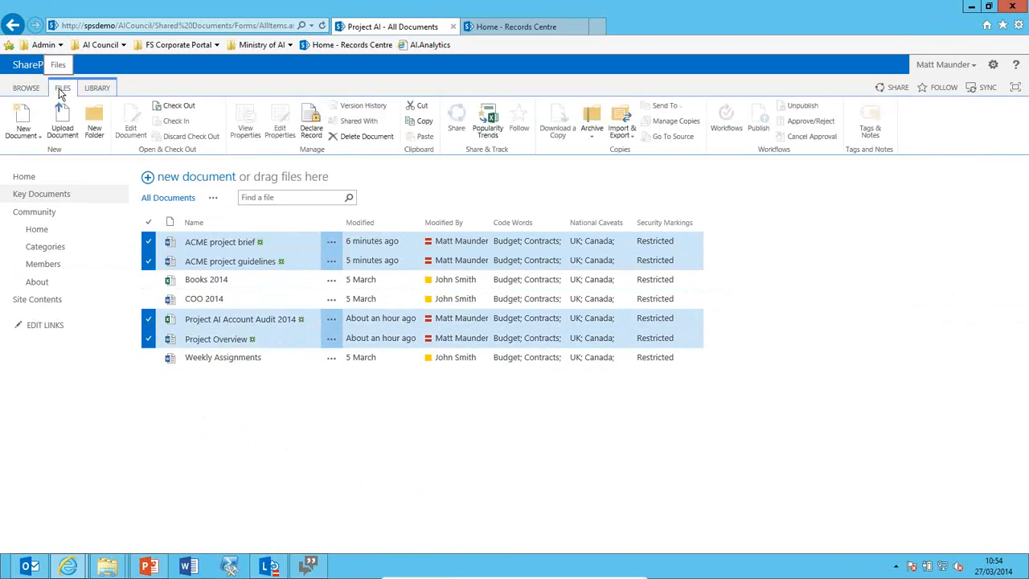
click(316, 129)
click(627, 338)
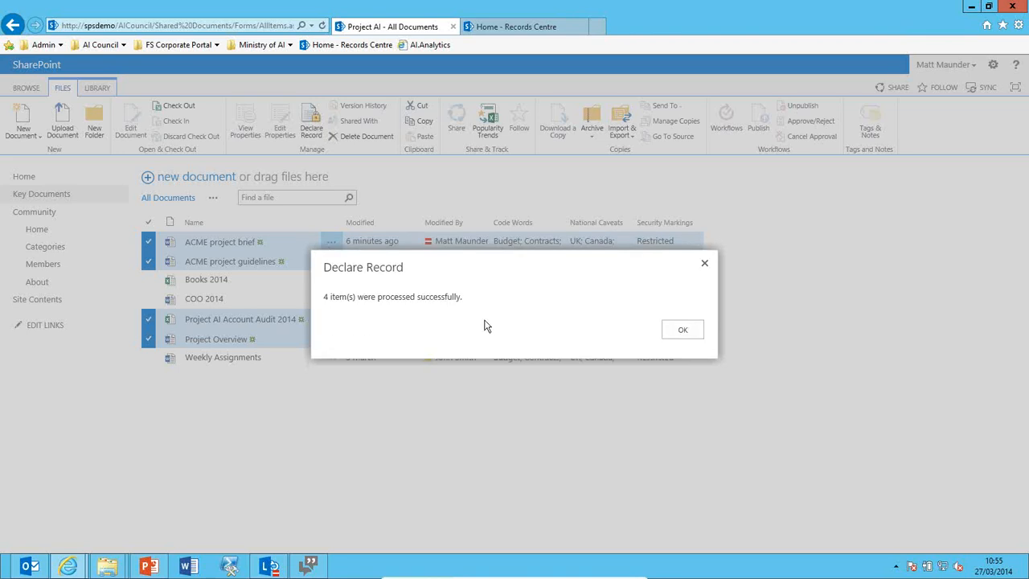
click(679, 331)
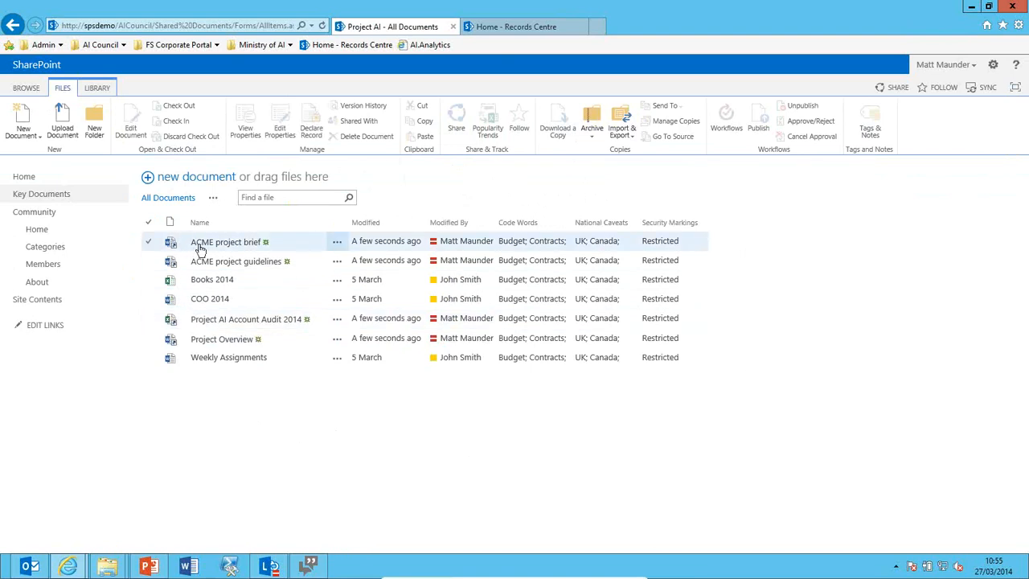
Check that ACME project brief moved to the records archive, then go to the Records Centre home page.
click(218, 242)
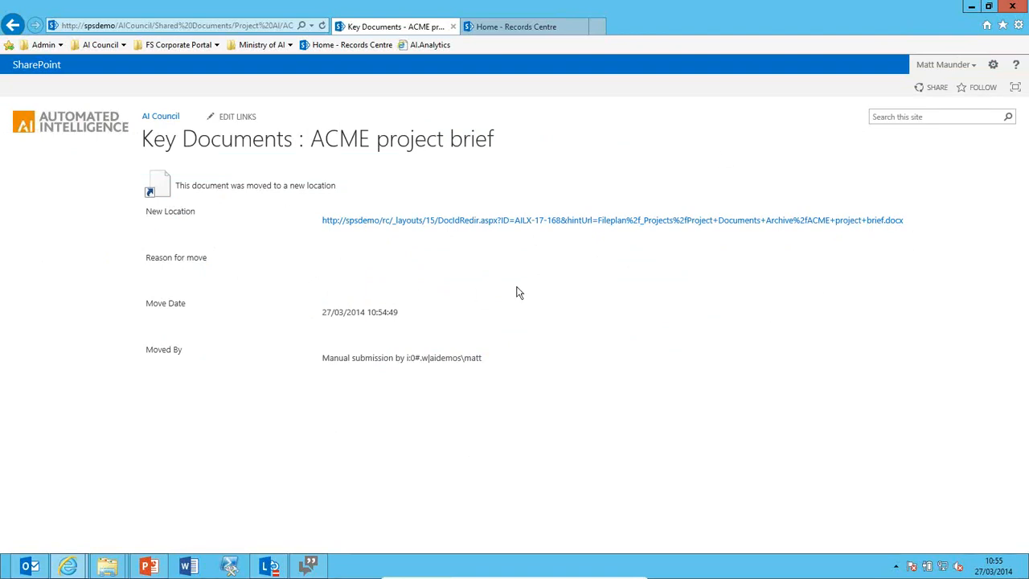
click(12, 25)
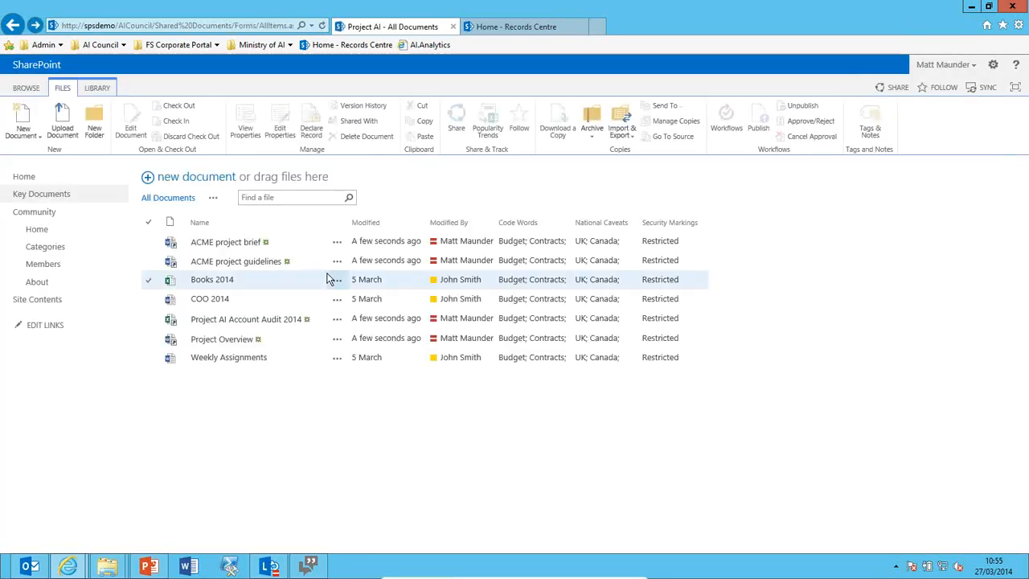
click(495, 29)
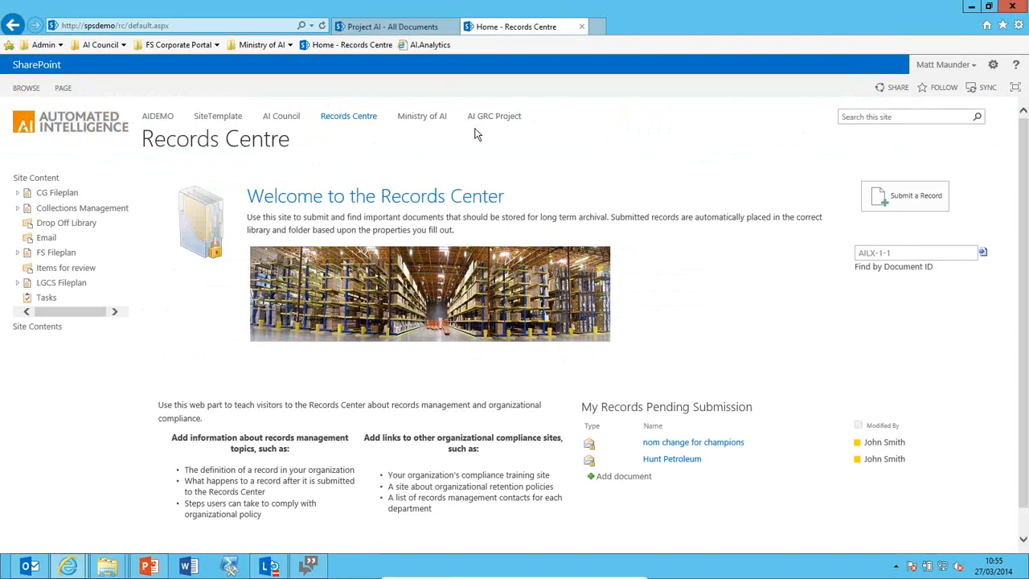
Browse LGCS Fileplan > Folders > _Projects > Project Documents Archive, then return to the fileplan's top level.
click(18, 283)
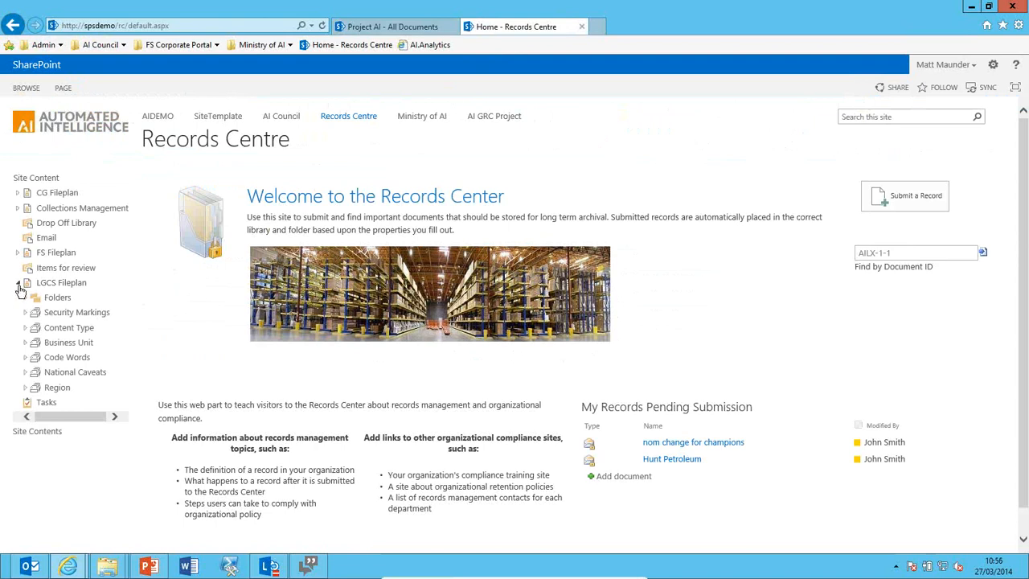
click(24, 297)
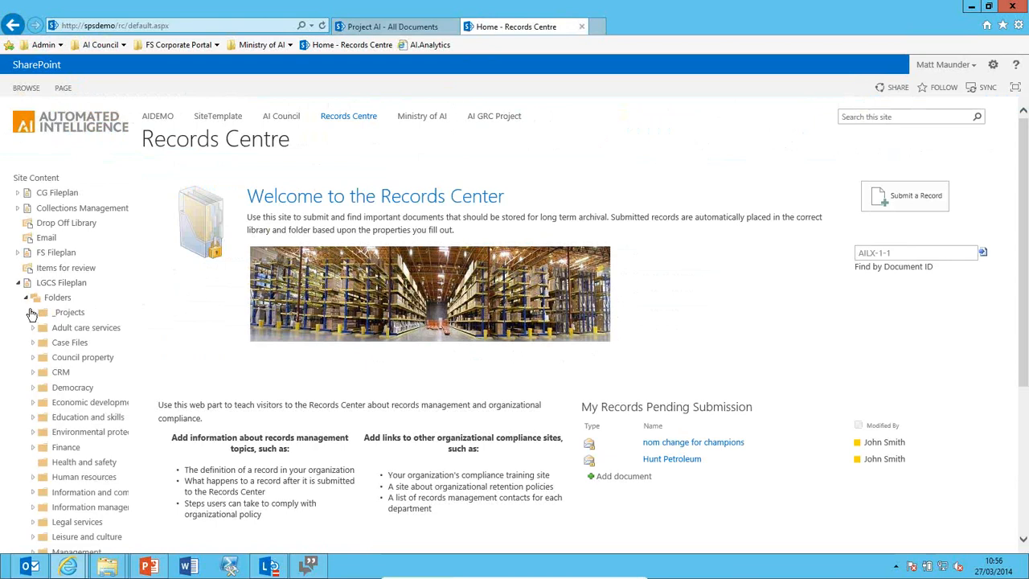
click(33, 311)
click(67, 344)
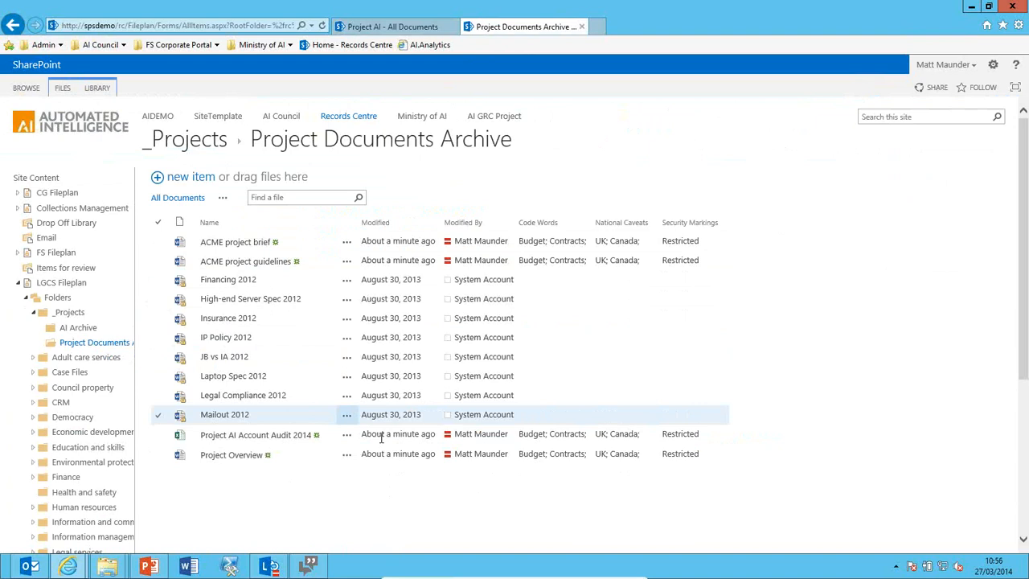
click(63, 287)
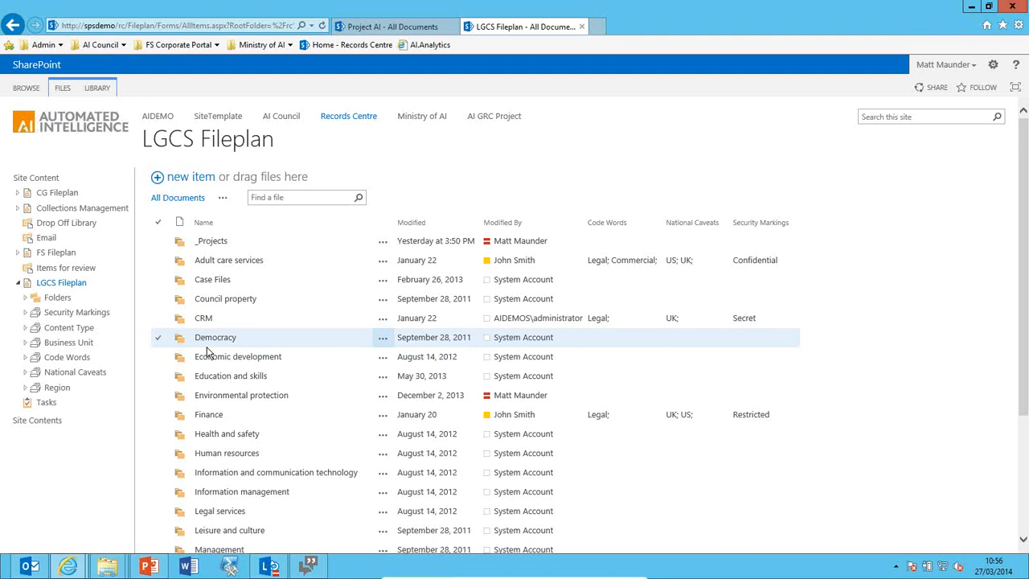
Check that _Projects › AI Archive holds nothing, then open Project Documents Archive.
click(218, 246)
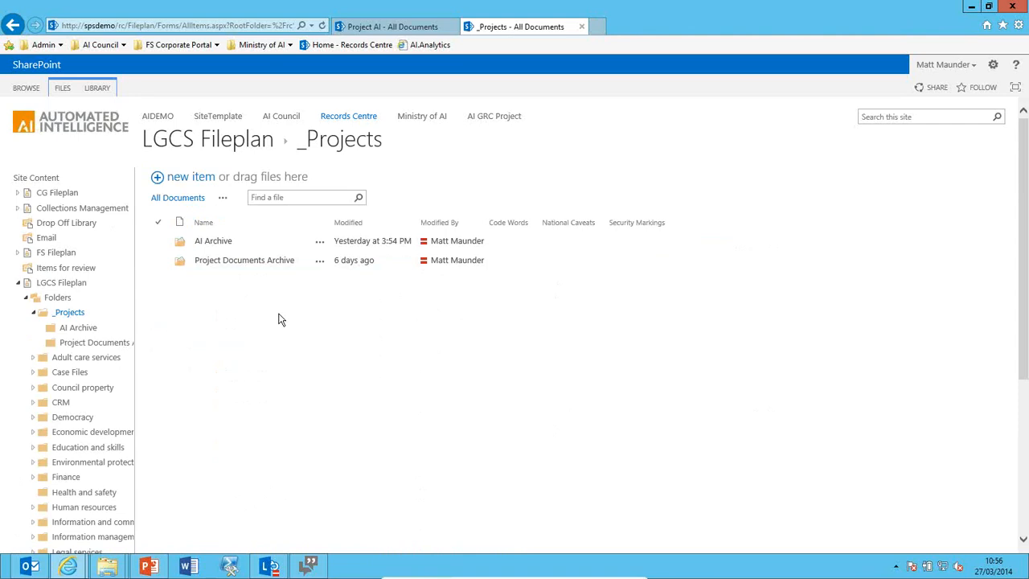
click(215, 242)
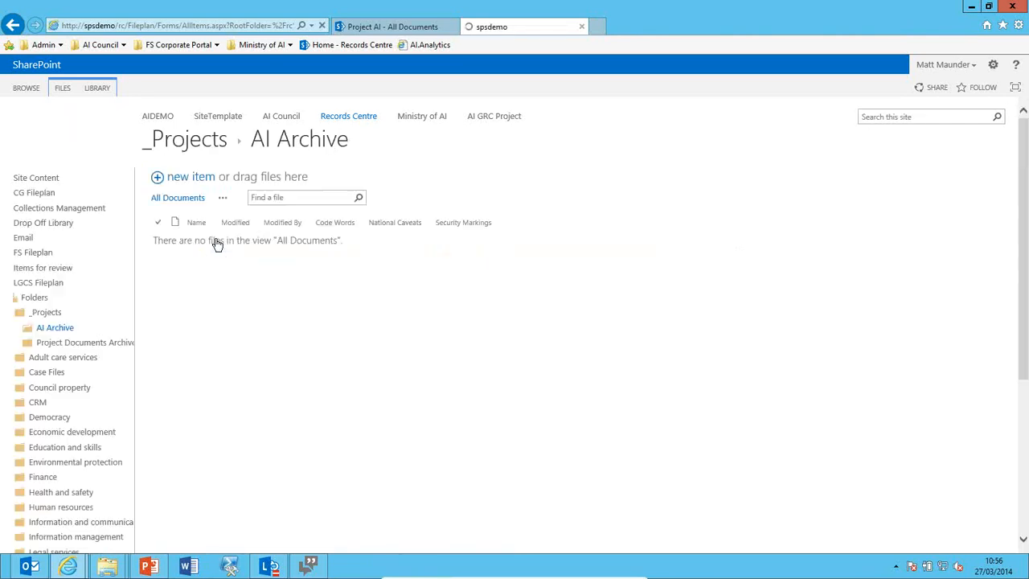
click(120, 349)
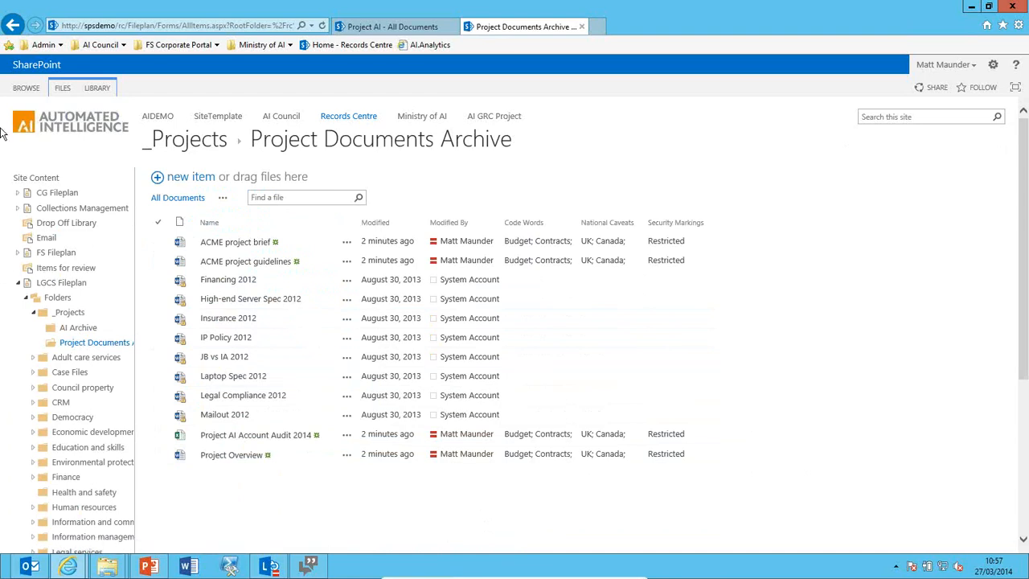
Create a new external item named 'Box of files'.
click(67, 91)
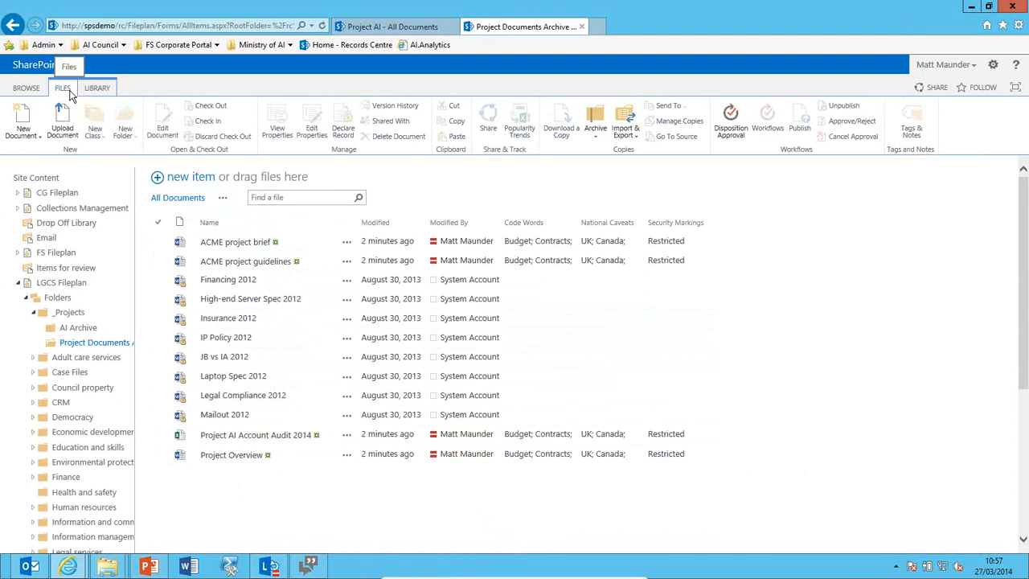
click(29, 135)
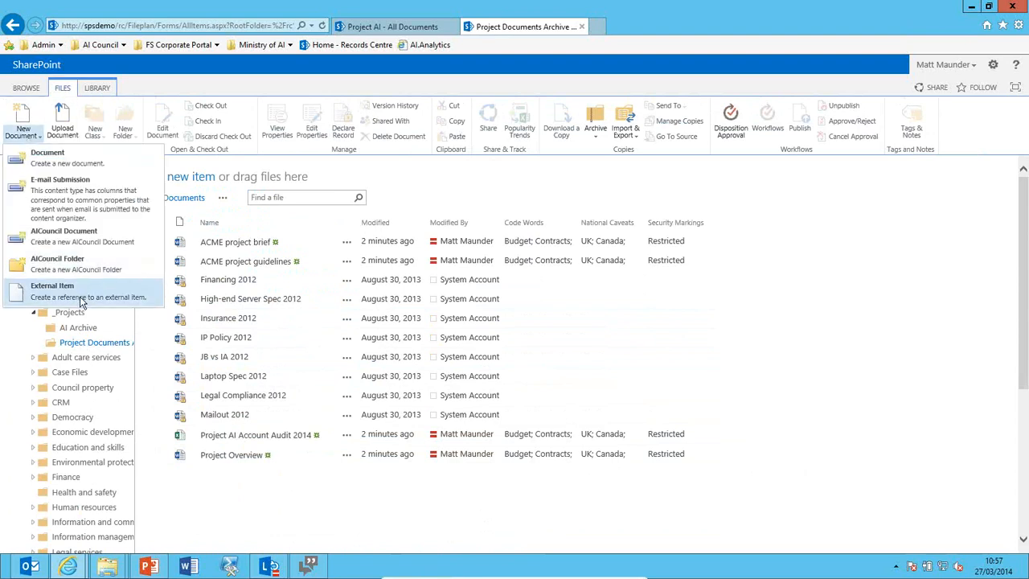
click(81, 301)
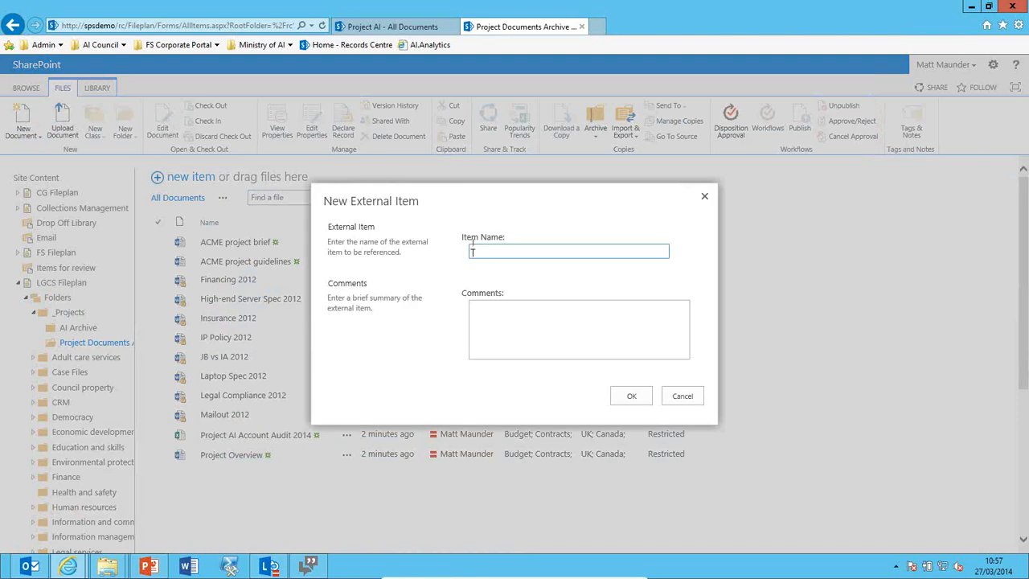
text(Box files)
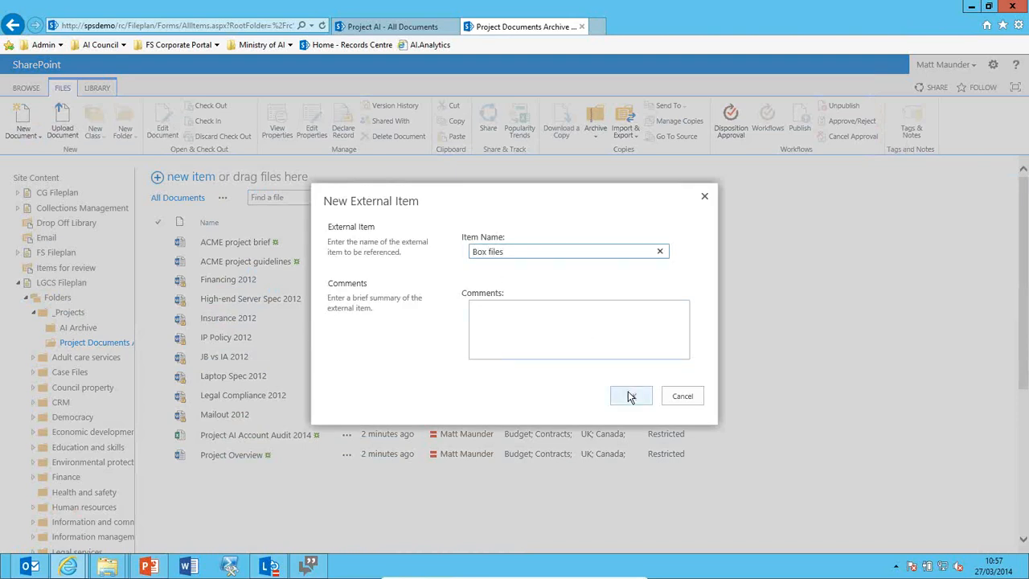
click(492, 251)
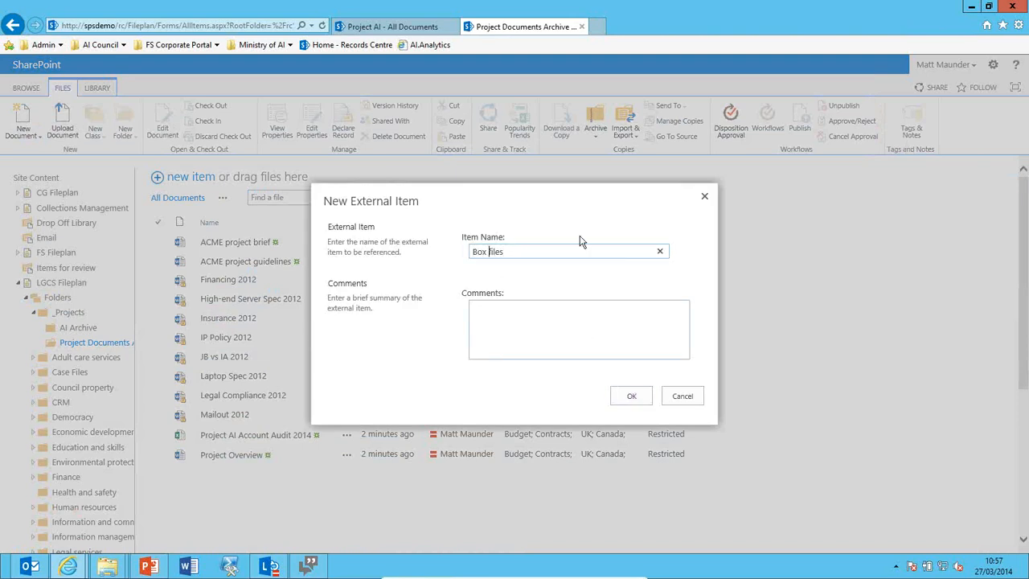
text(of files)
click(623, 395)
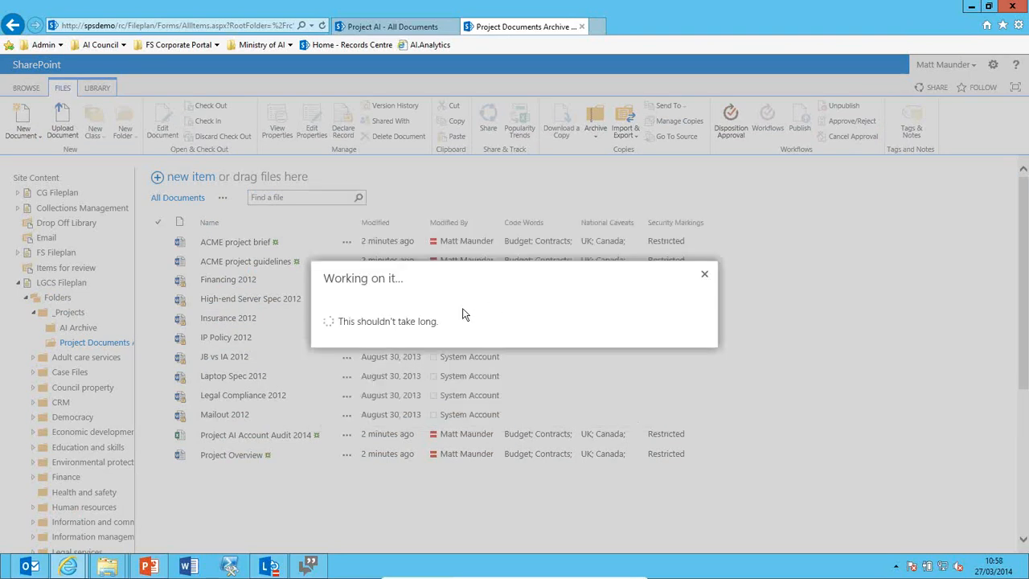
Set height 50 cm, width 50 cm, weight 50 kg, location London, Other Object ID AI123, and save.
click(430, 259)
text(50)
key(Tab)
text(50)
key(Tab)
text(50)
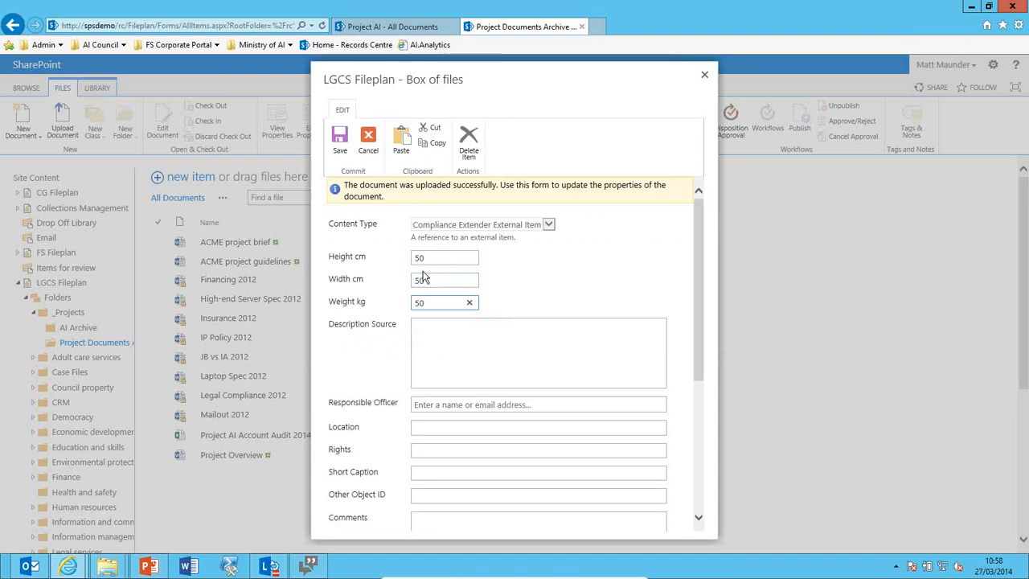
scroll(423, 278, down, 1)
click(456, 295)
click(462, 372)
text(London)
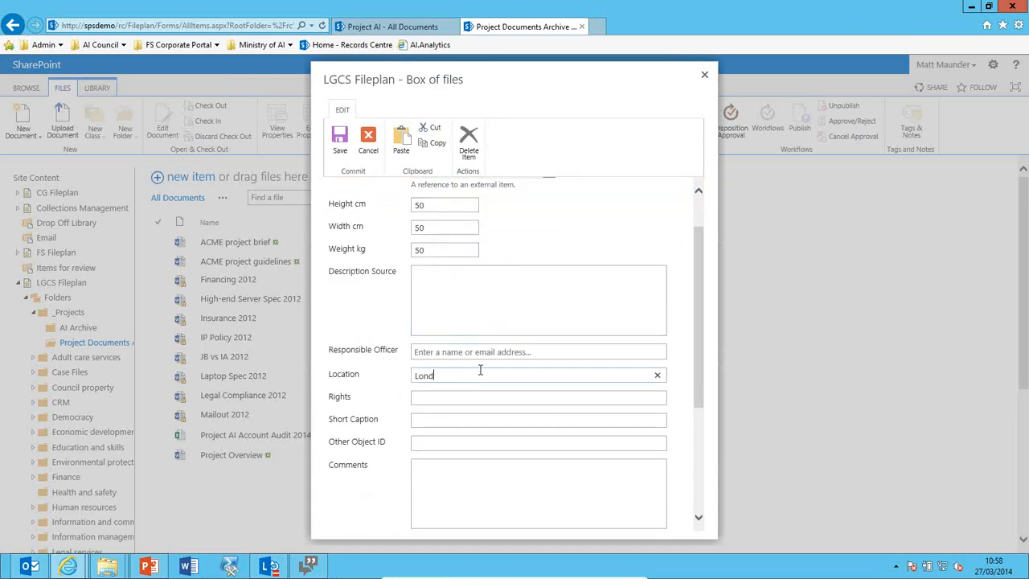
click(476, 439)
text(AI123)
scroll(491, 434, down, 5)
click(616, 489)
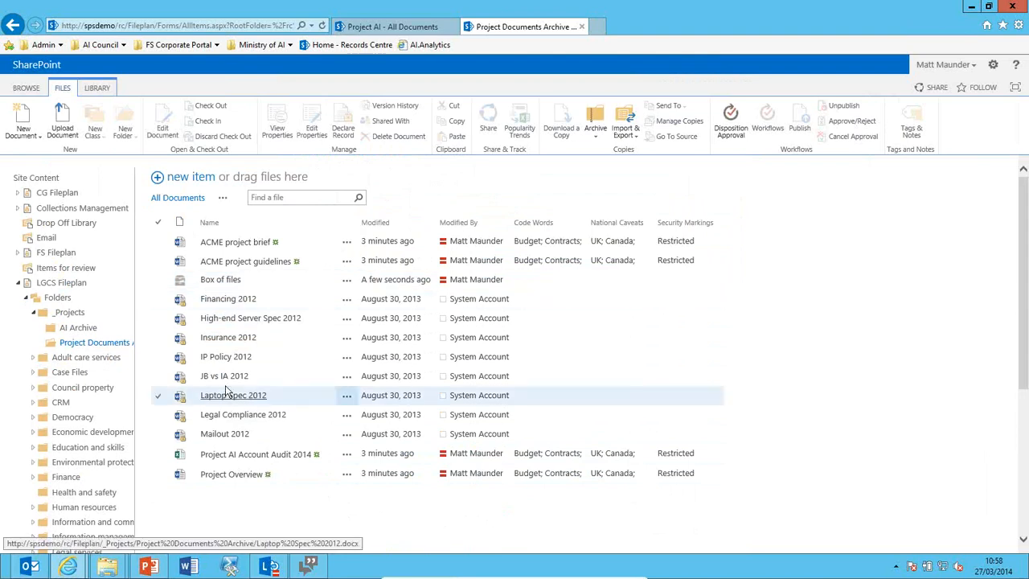
Cut IP Policy 2012, Laptop Spec 2012 and High-end Server Spec 2012, then go to AI Archive.
click(159, 358)
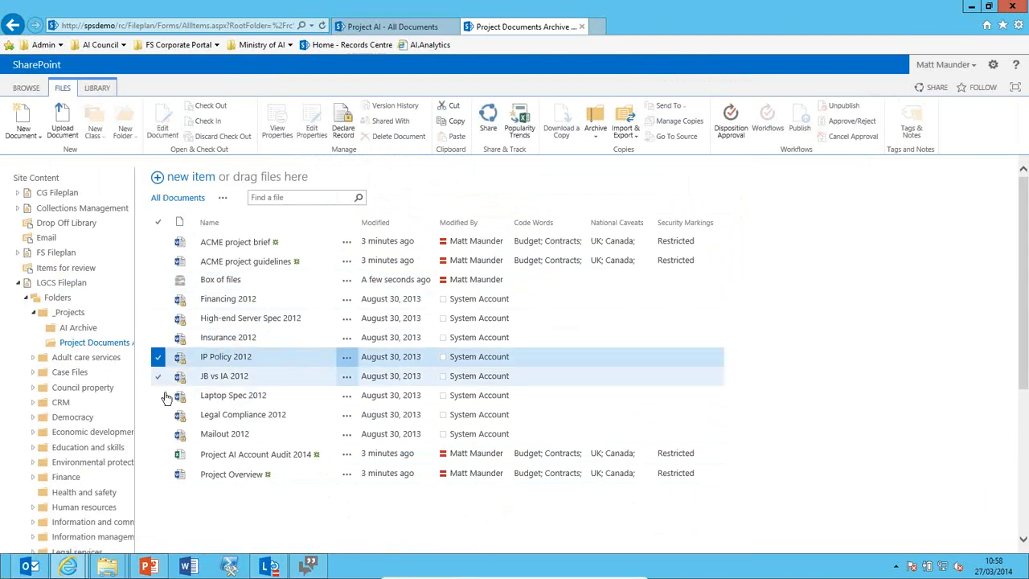
click(159, 395)
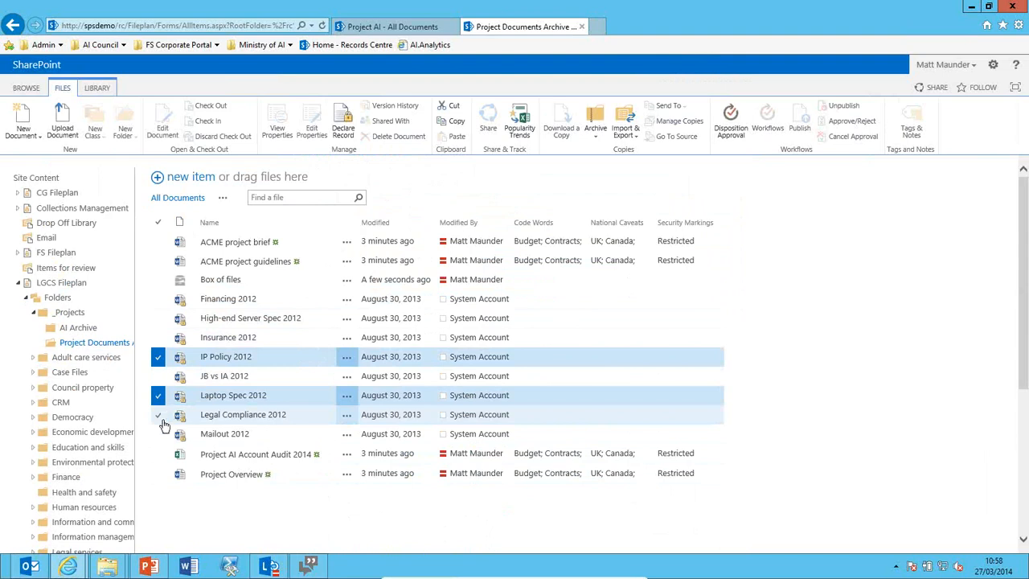
click(162, 319)
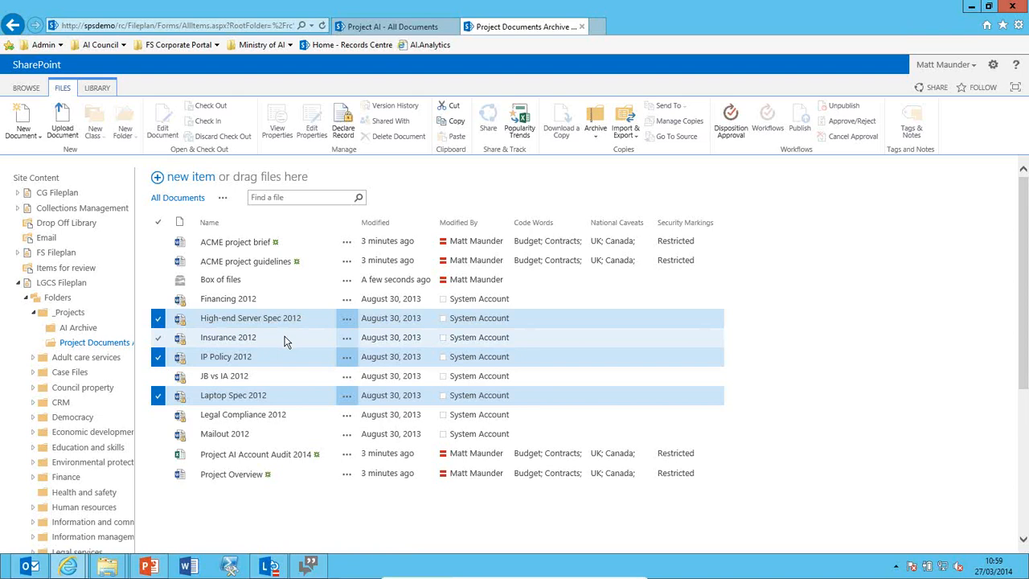
click(449, 107)
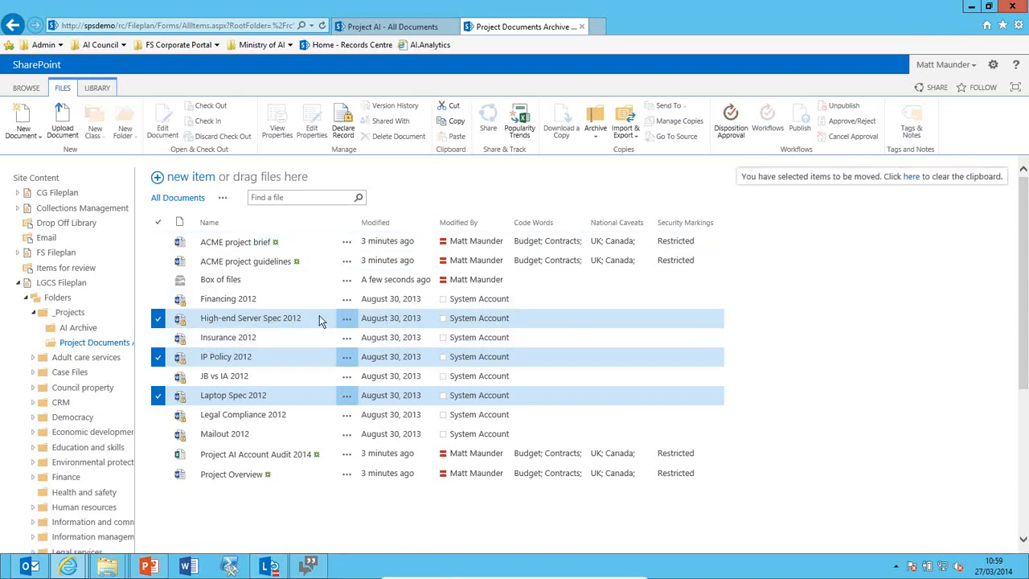
click(80, 328)
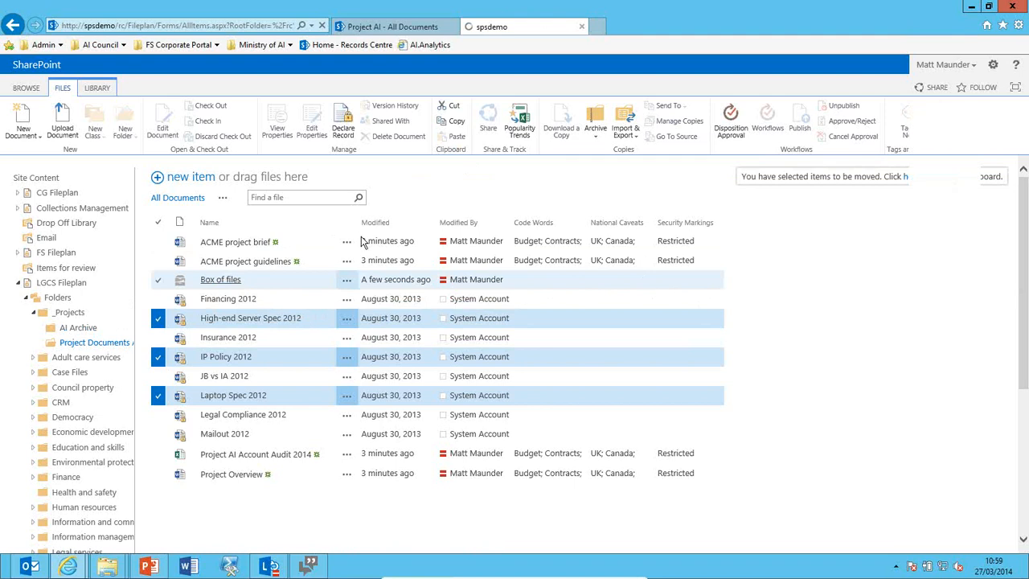
Paste the three 2012 files into AI Archive with the reason 'Misfile'.
click(456, 140)
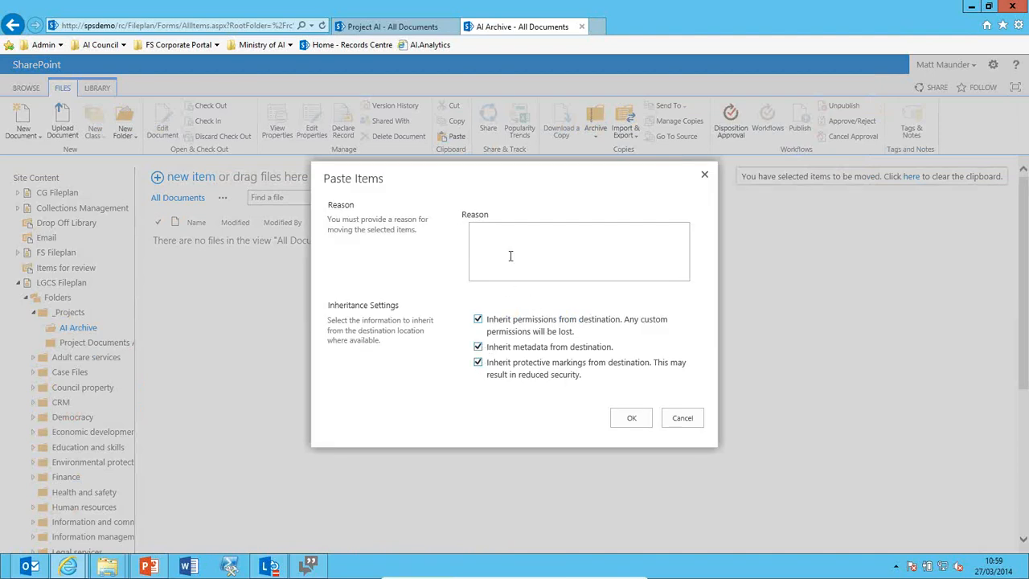
click(509, 253)
text(Misfile)
click(625, 416)
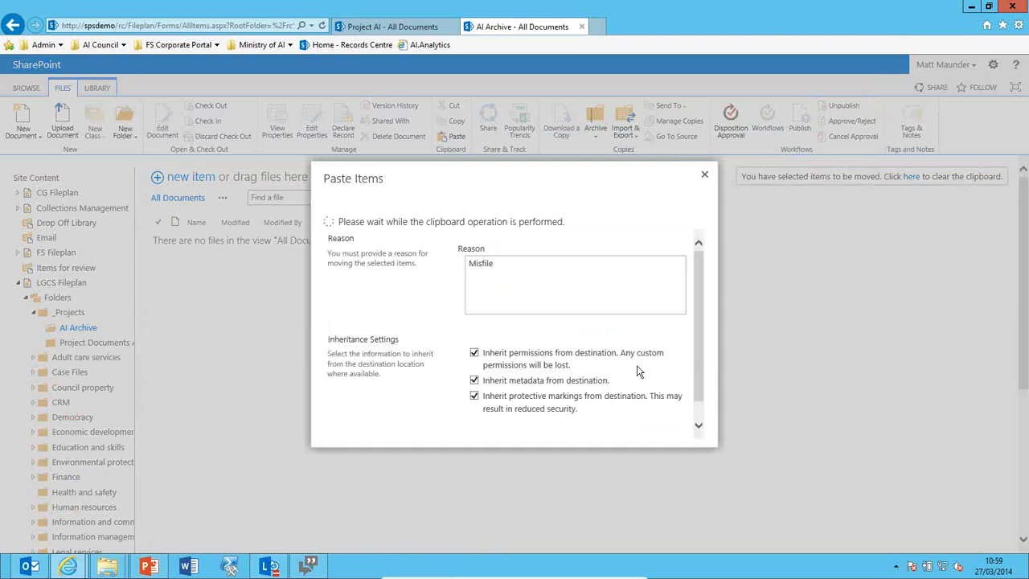
click(686, 327)
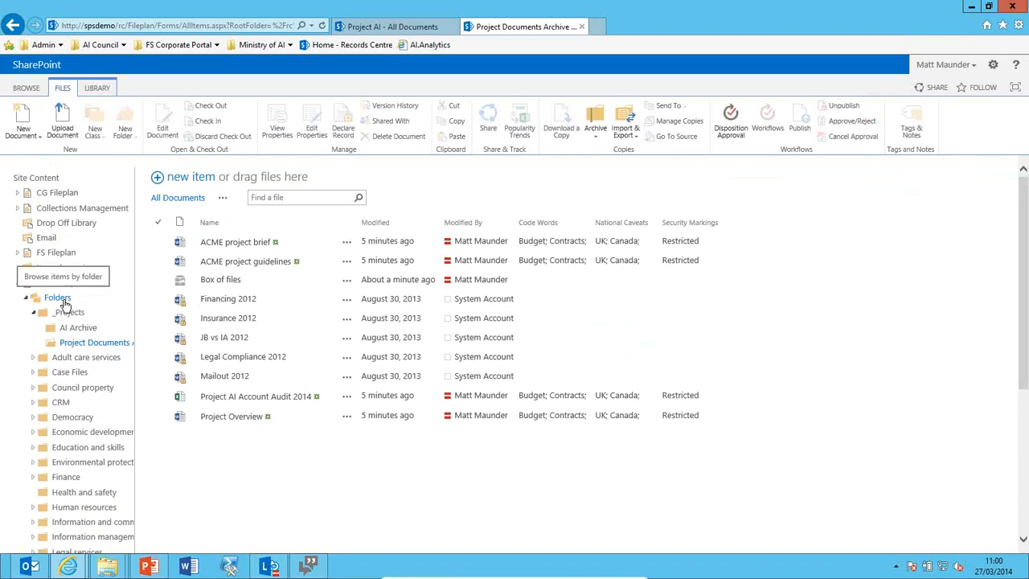
Export the LGCS Fileplan's _Projects folder under the name 'FOI Request' and acknowledge the completed export.
click(64, 300)
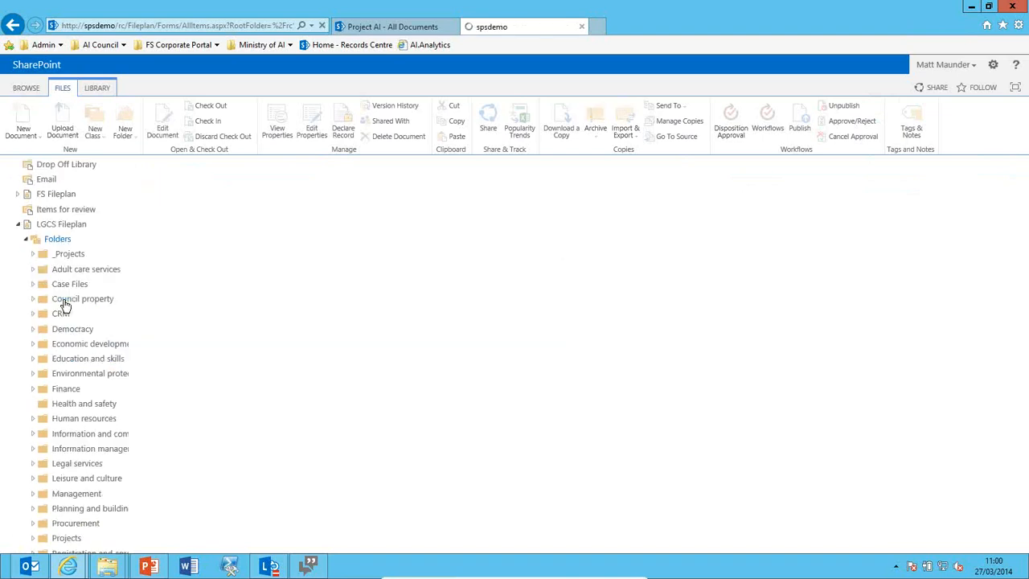
click(158, 243)
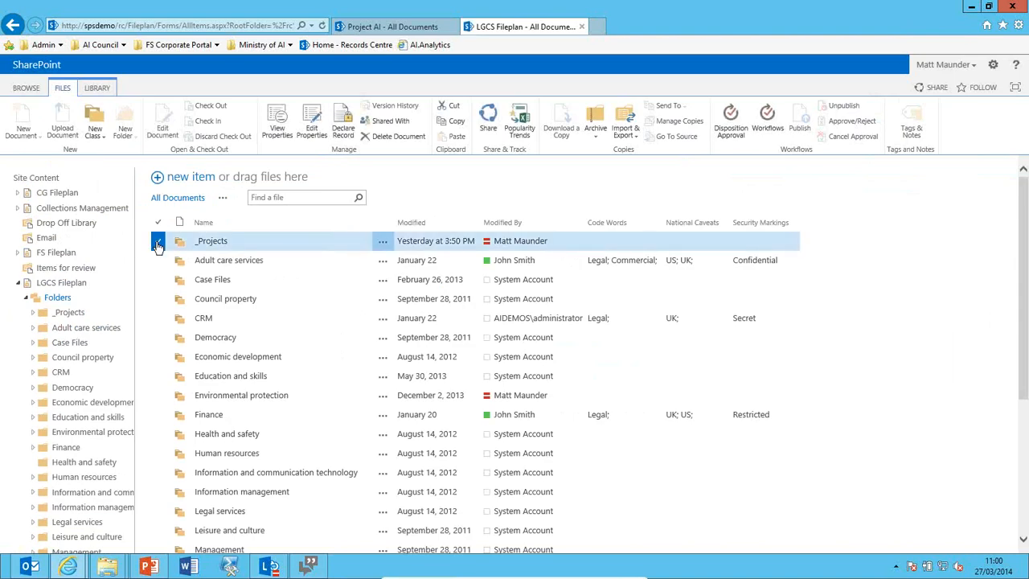
click(629, 132)
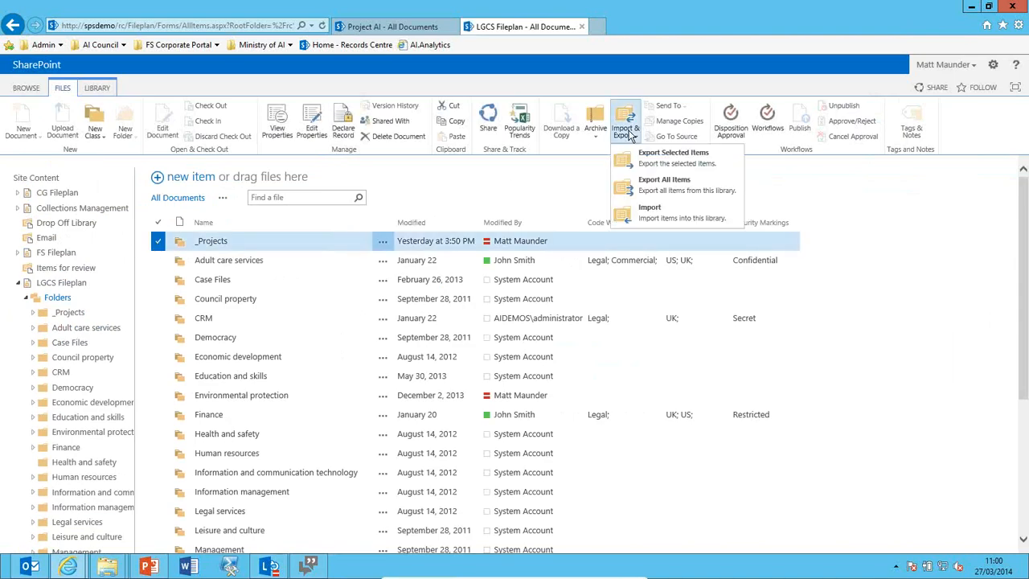
click(654, 163)
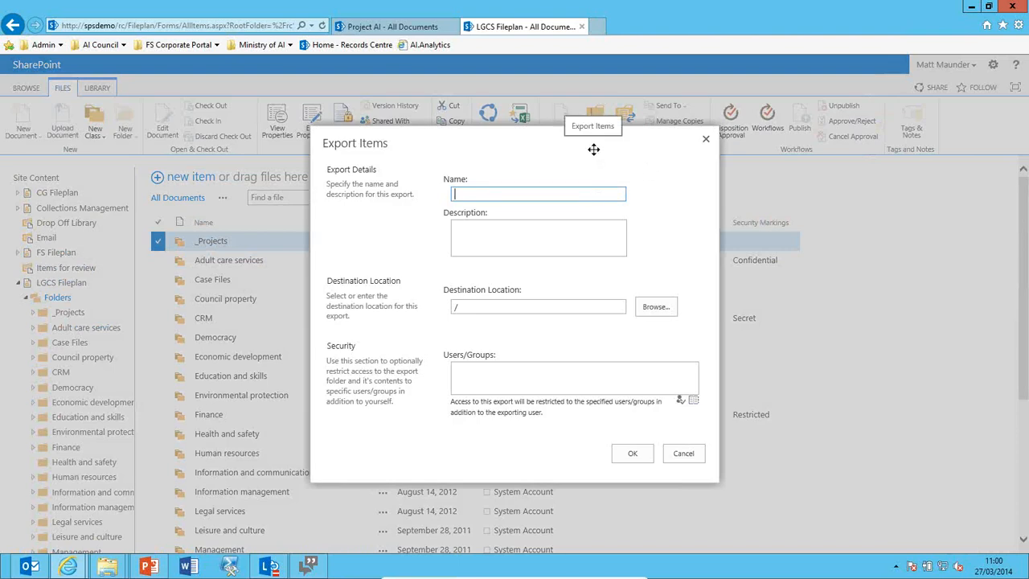
text(FOI Request)
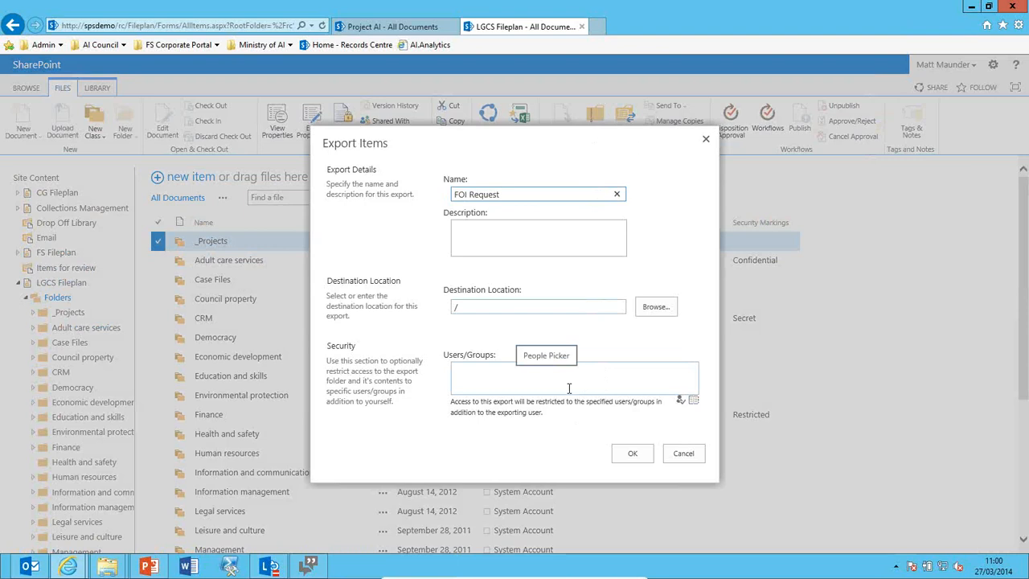
click(635, 457)
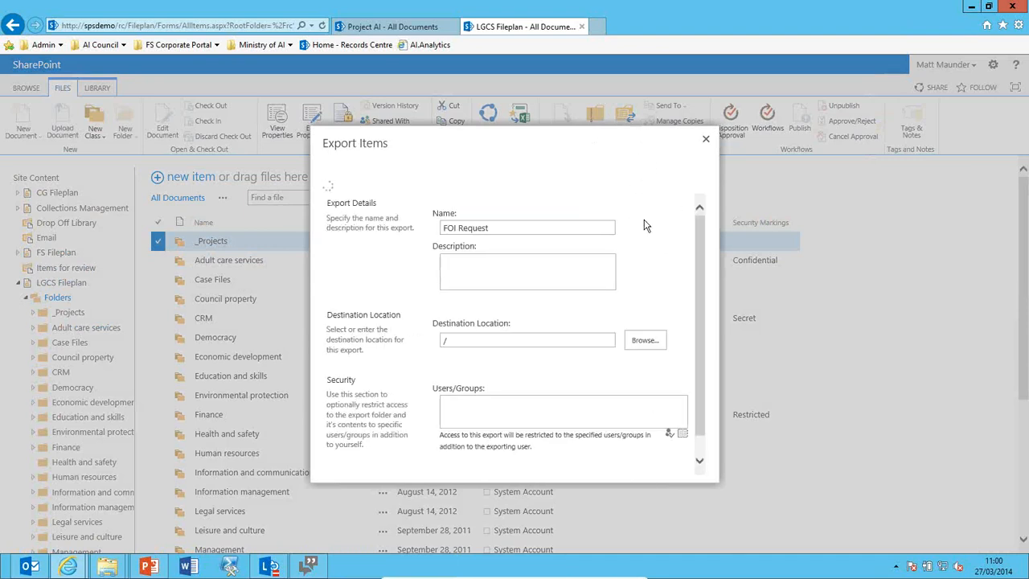
click(680, 329)
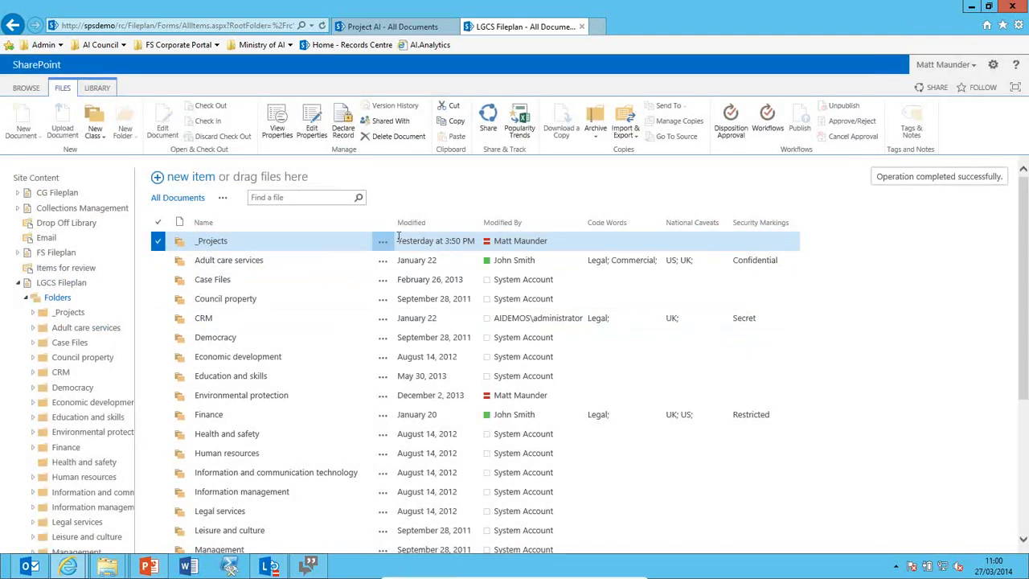
On Local Disk (C:), browse exports > FOI Request > _Projects > AI Archive to view the exported files.
mouse_move(109, 567)
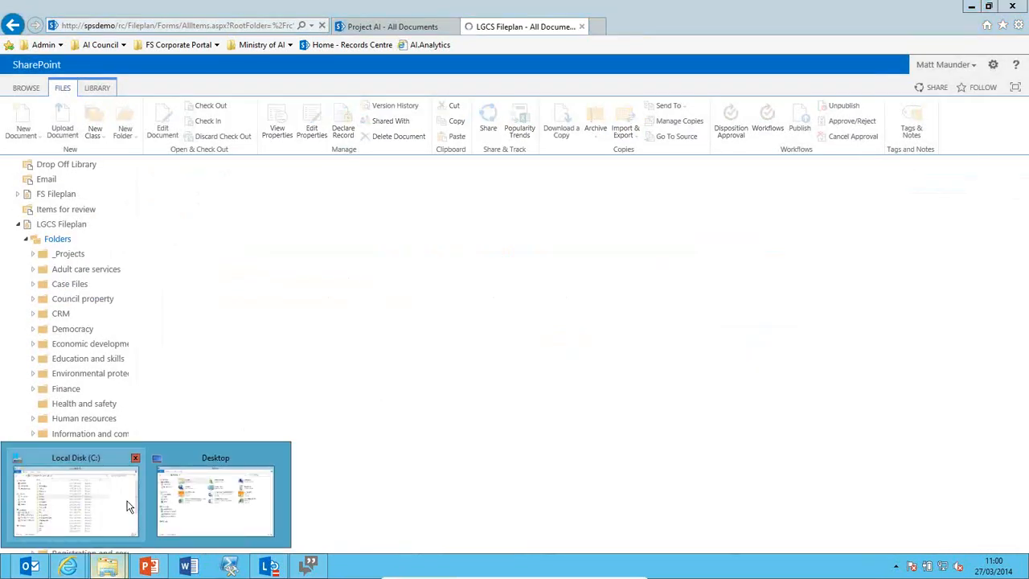
click(76, 502)
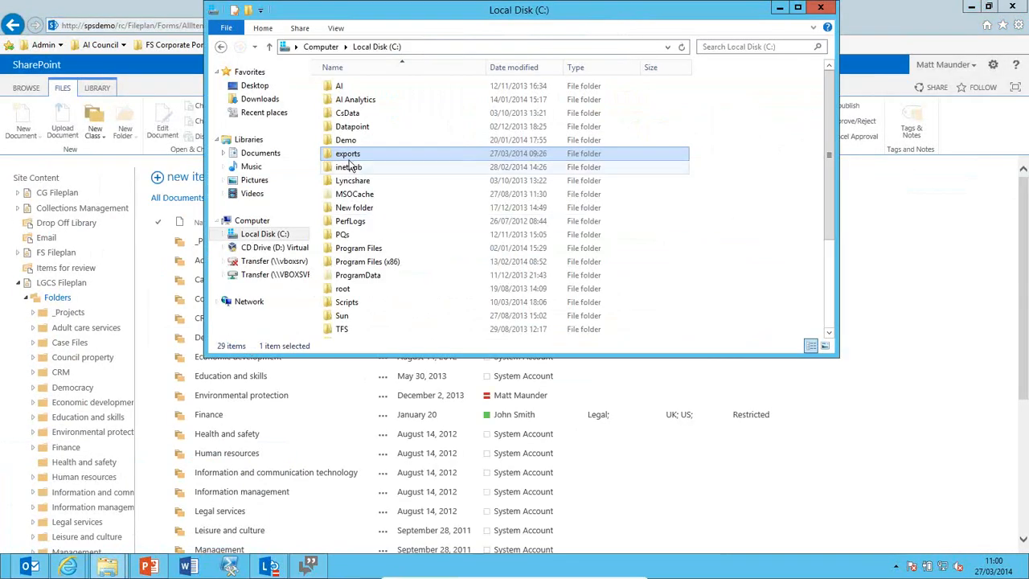
double_click(352, 164)
double_click(362, 99)
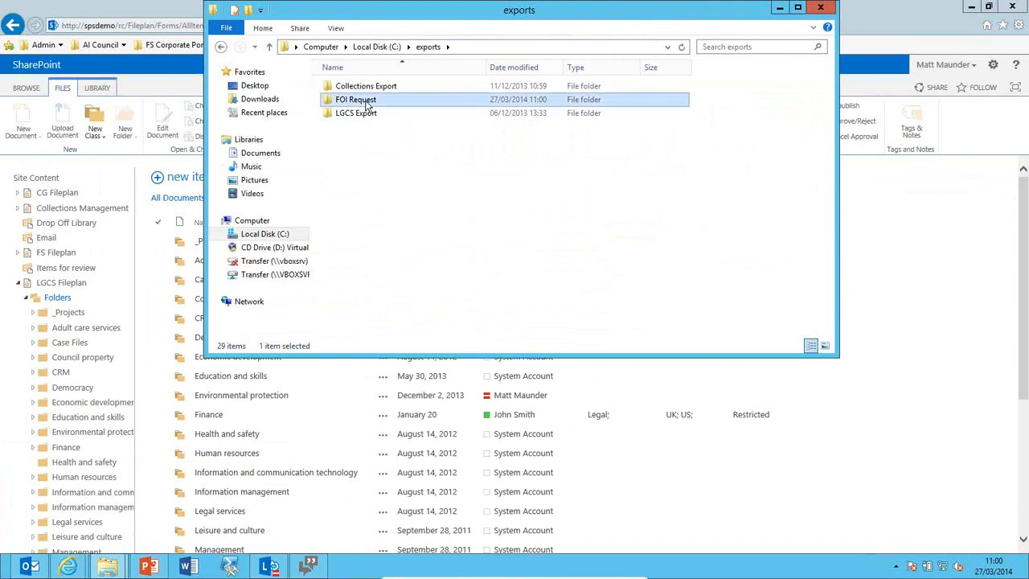
double_click(362, 88)
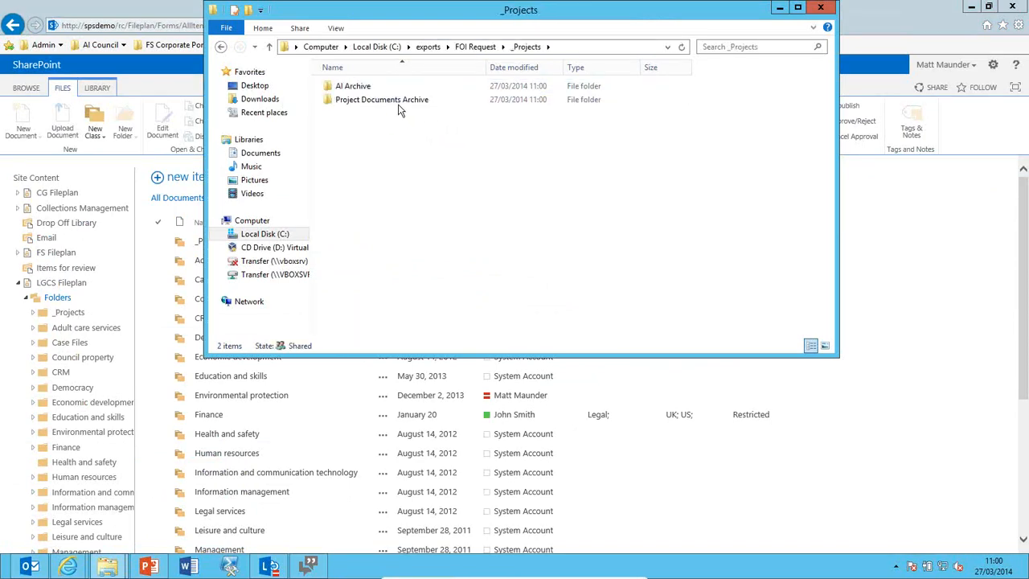
double_click(390, 90)
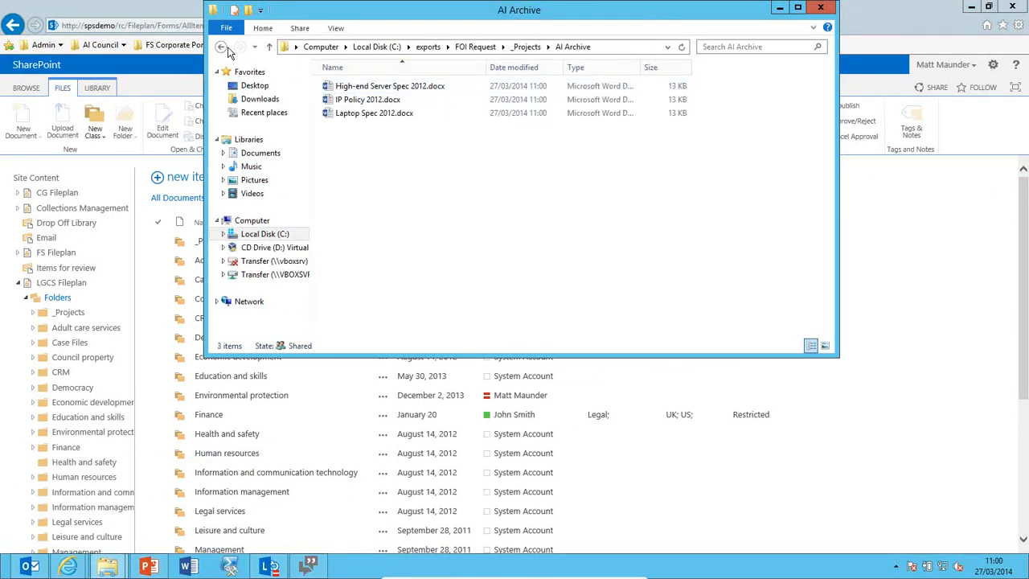
Go back, select manifest.xml, then return to the SharePoint fileplan in the browser.
click(221, 47)
click(221, 47)
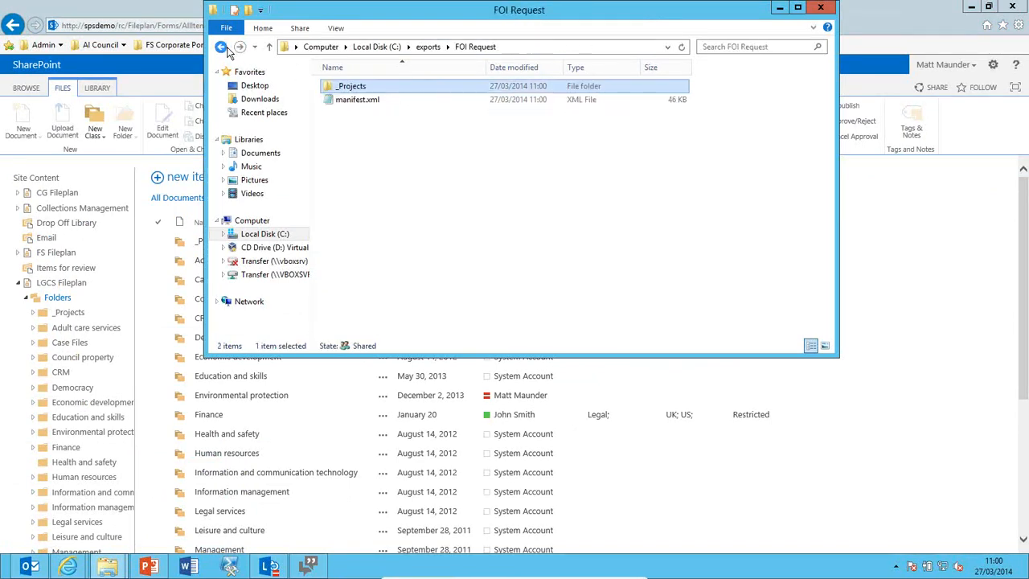
click(376, 103)
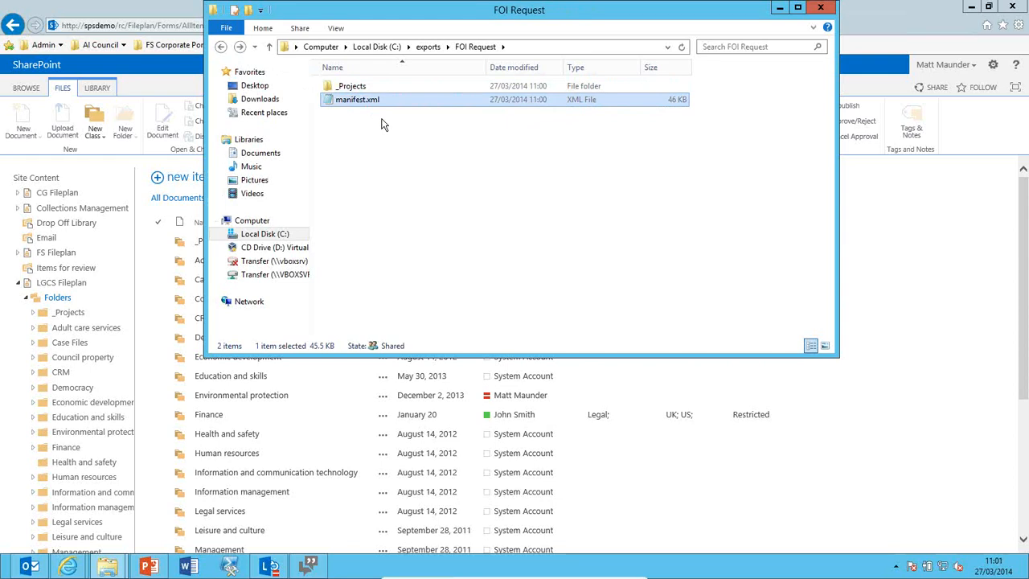
click(174, 15)
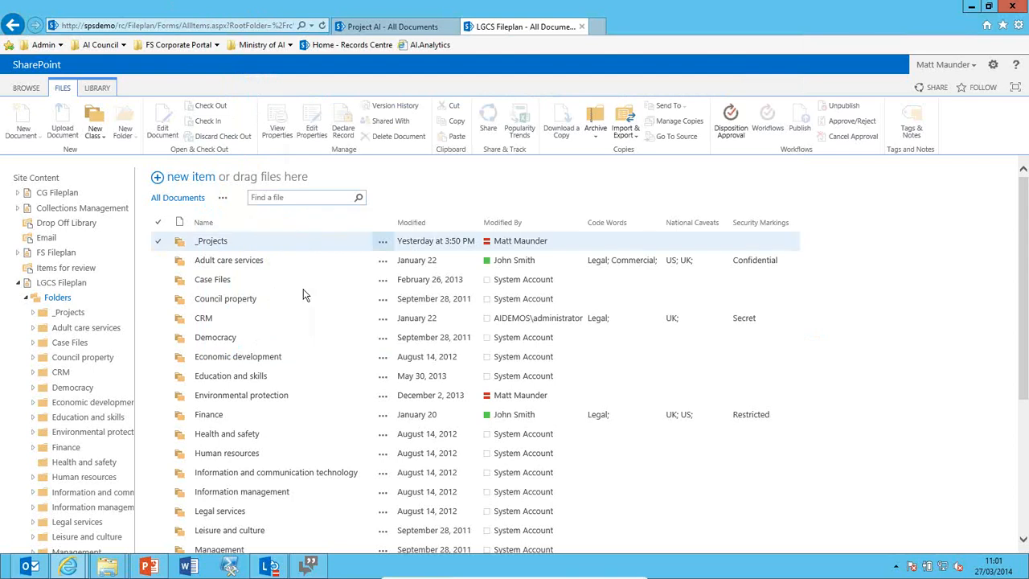
Open _Projects > Project Documents Archive and list its disposition approval tasks.
click(35, 318)
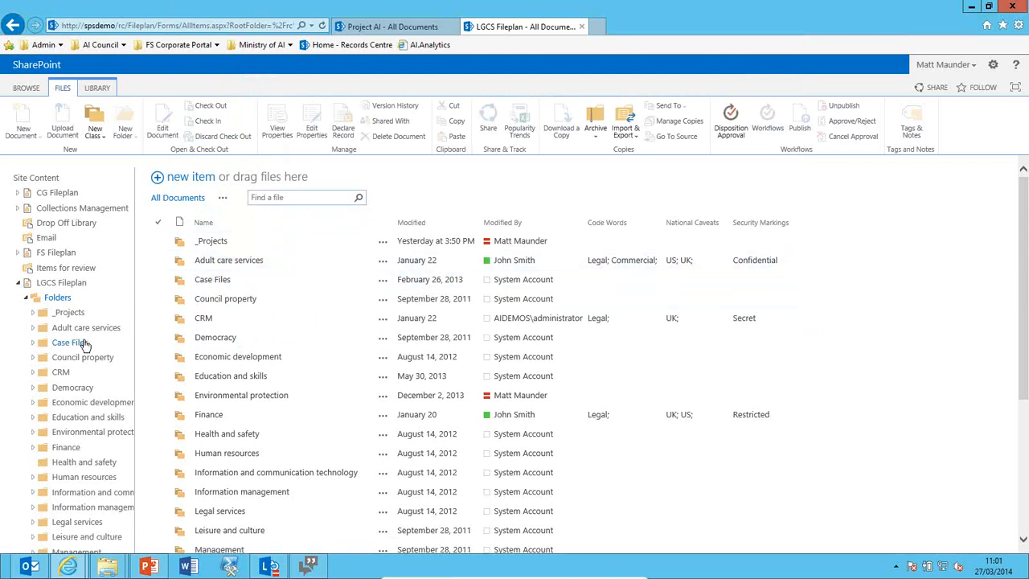
click(80, 343)
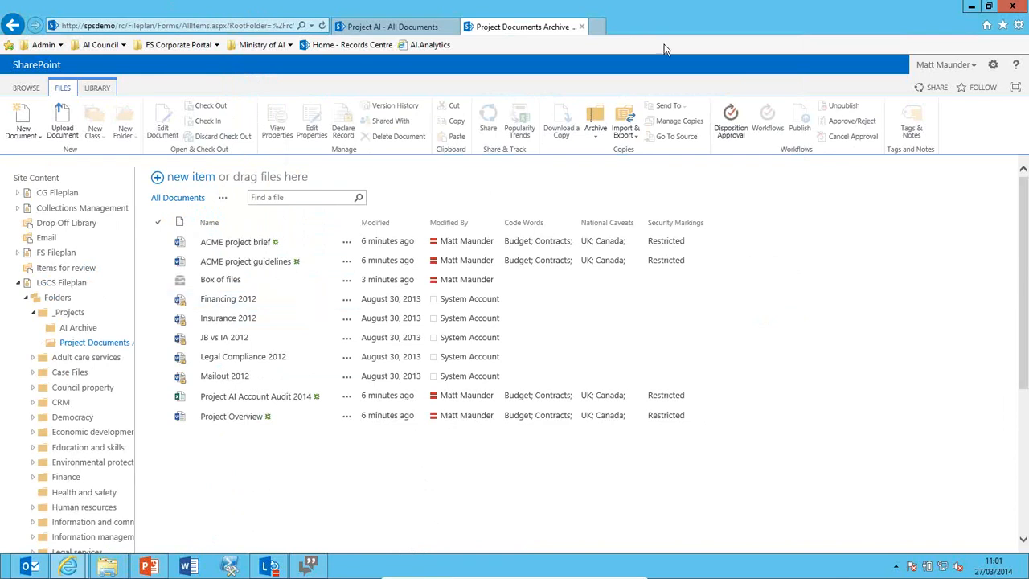
click(729, 128)
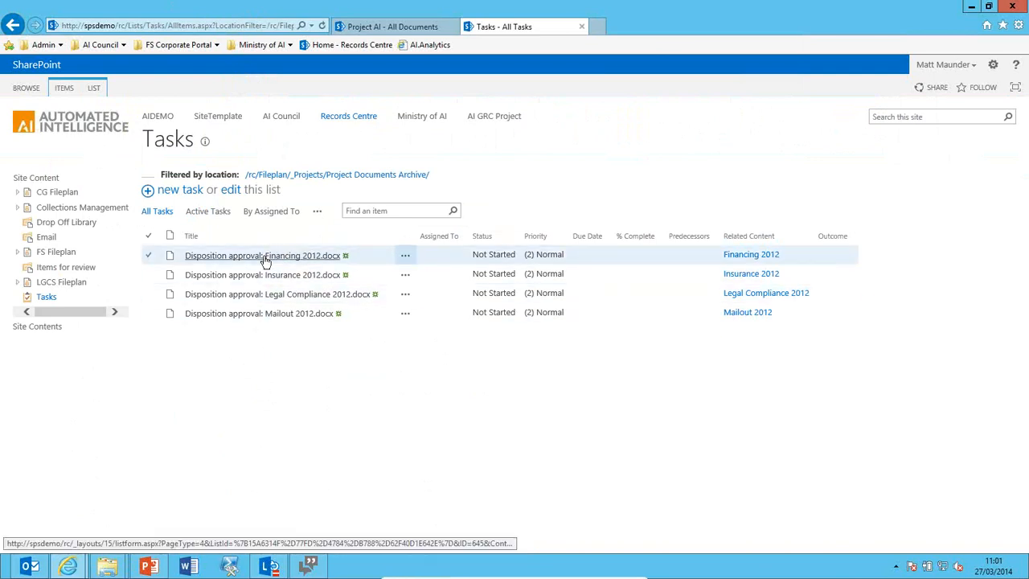
Bulk-approve all four disposition tasks with 'Delete these items' and 'Retain copies' selected.
click(148, 235)
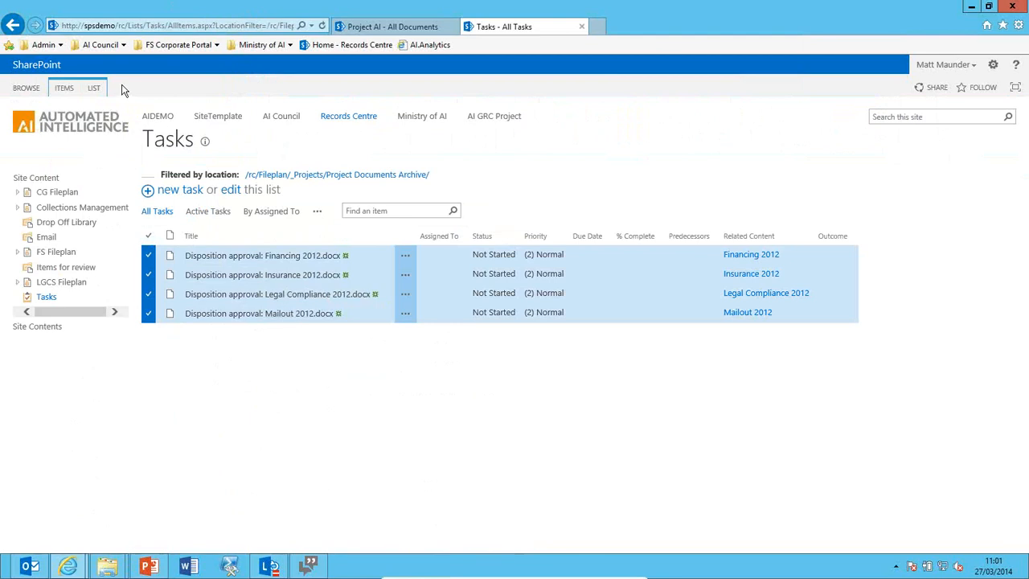
click(71, 89)
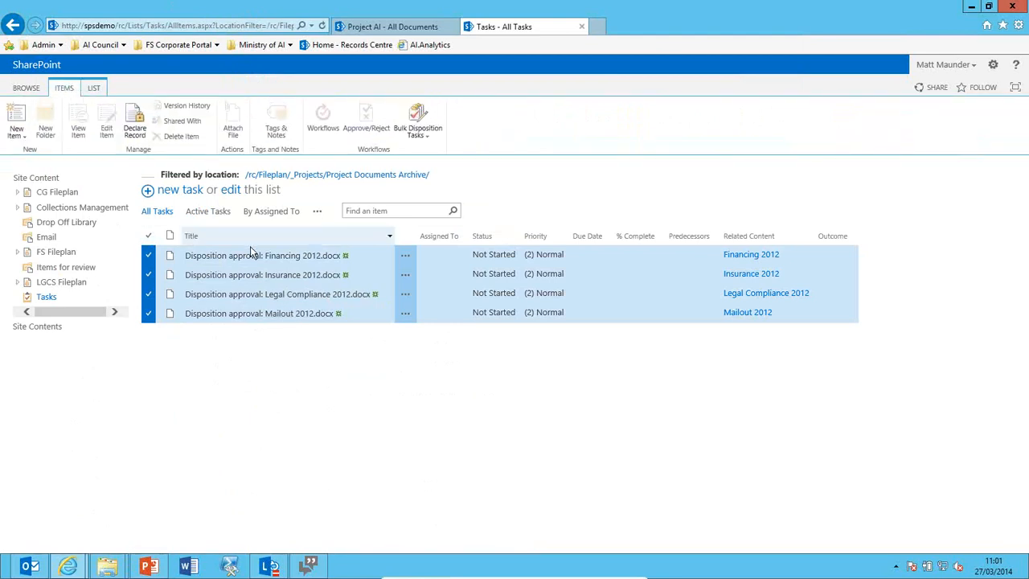
click(424, 134)
click(447, 163)
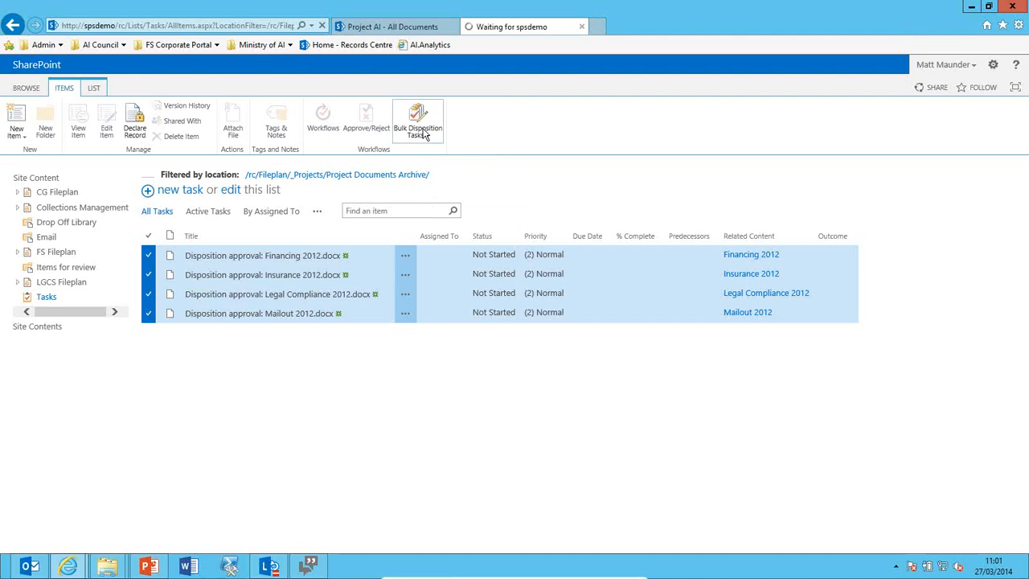
click(148, 216)
click(158, 229)
click(975, 331)
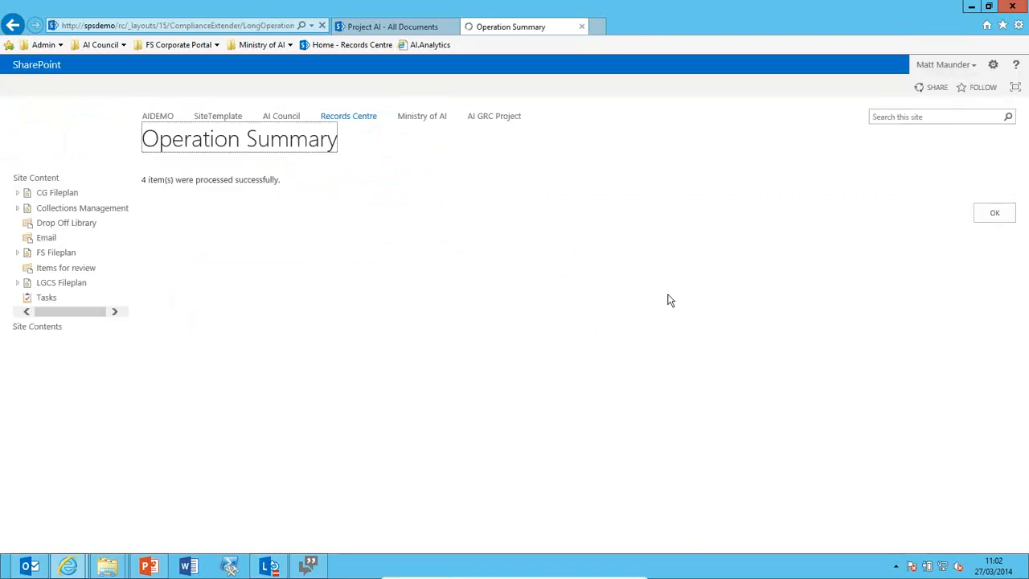
Dismiss the operation summary and open LGCS Fileplan > Folders > _Projects > Project Documents Archive.
click(995, 213)
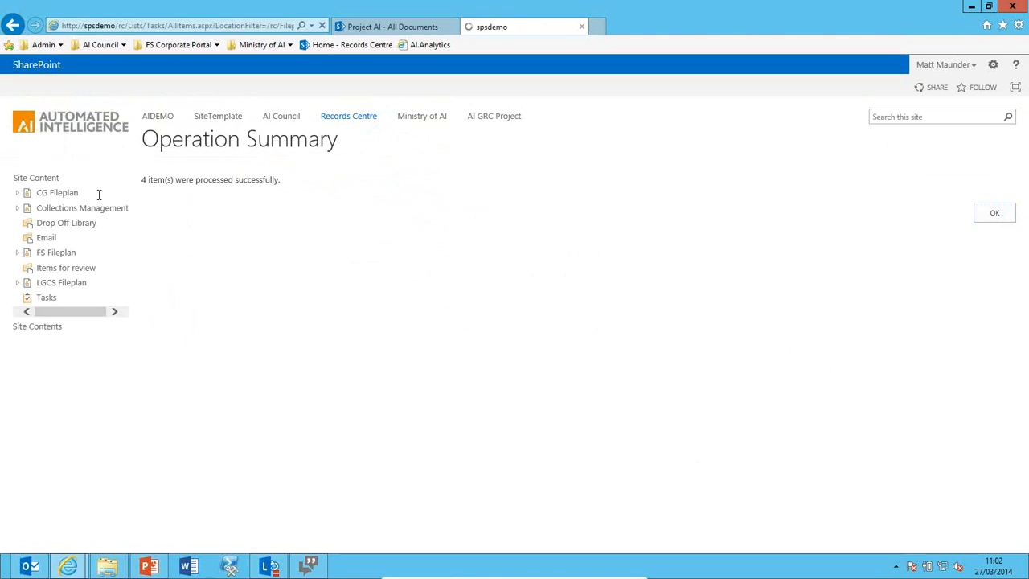
click(19, 283)
click(25, 297)
click(33, 312)
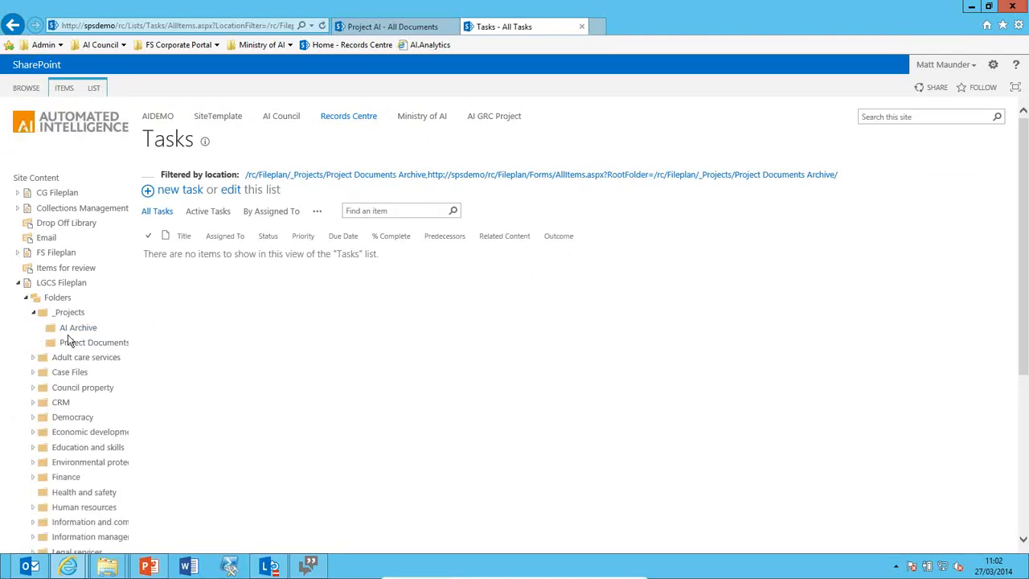
click(76, 344)
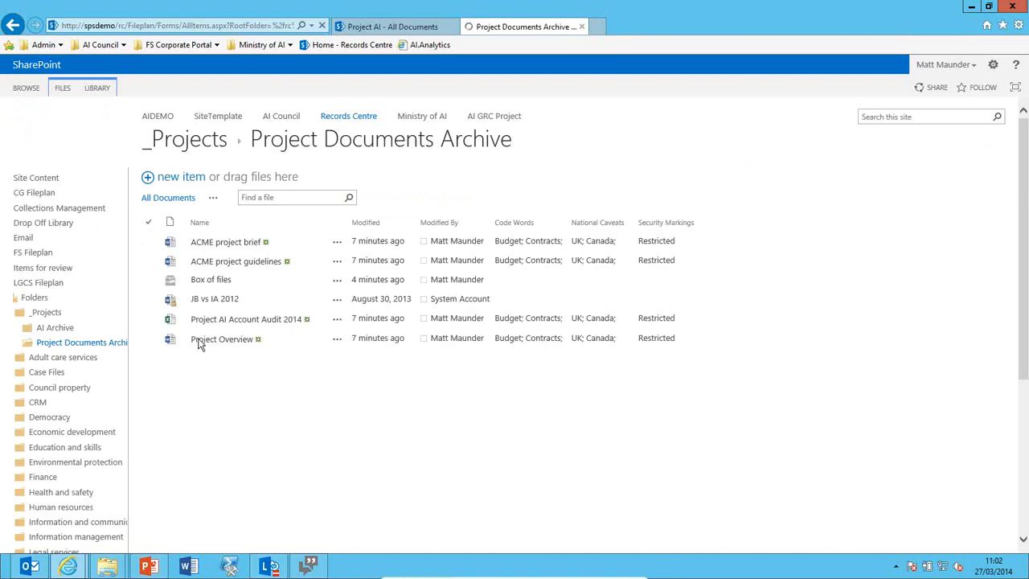
Show retention stubs for disposed documents from the Library commands.
click(63, 92)
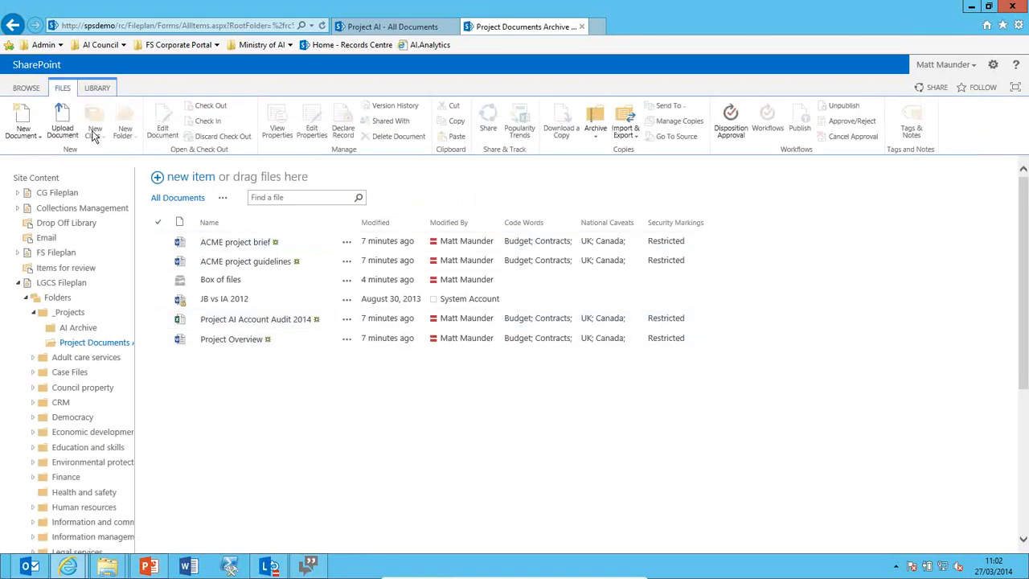
click(100, 90)
click(115, 114)
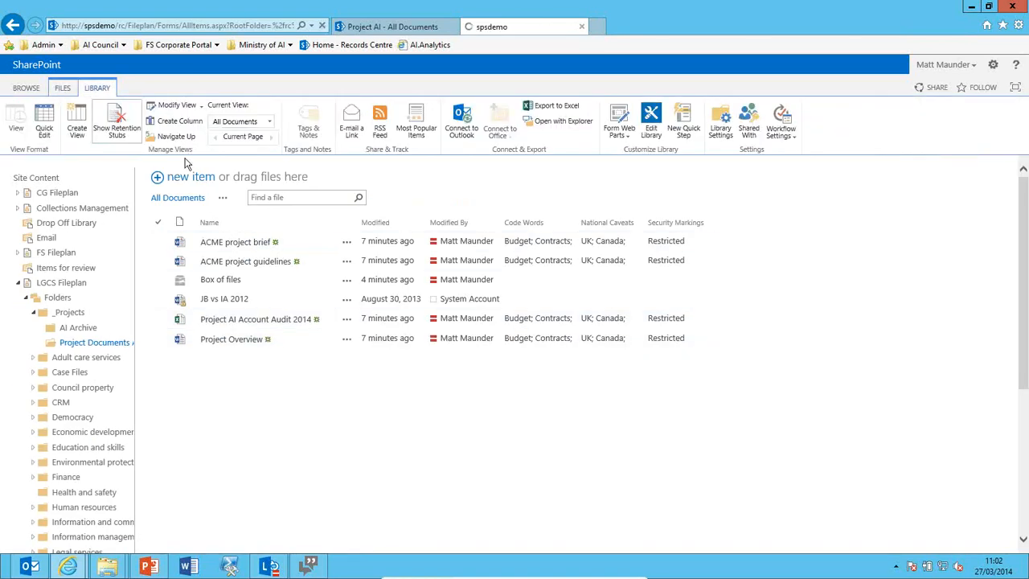